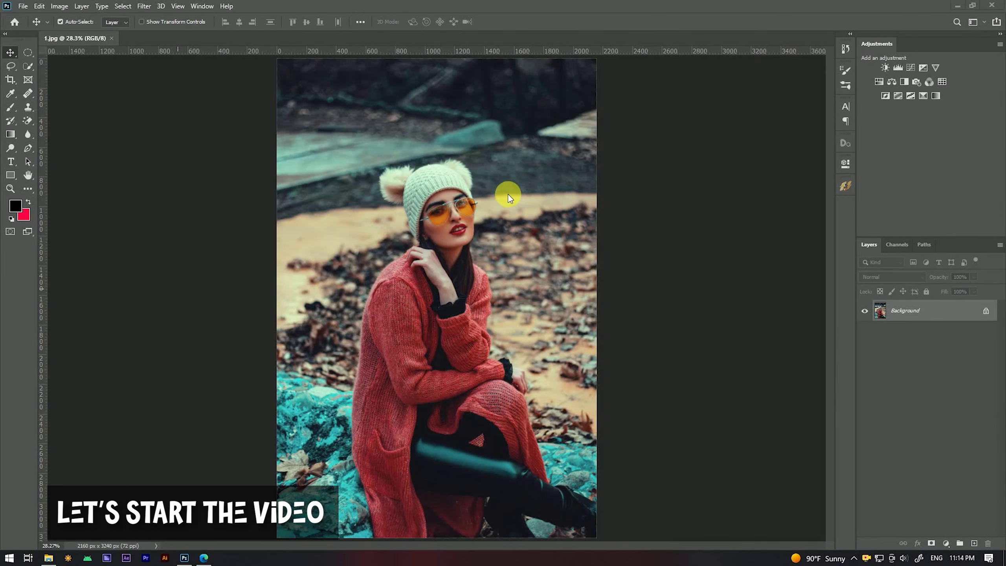
# Add a Levels adjustment layer with output highlights lowered to 133 to darken the portrait
pyautogui.scroll(8, 479, 188)
pyautogui.scroll(-3, 477, 188)
pyautogui.scroll(-3, 484, 184)
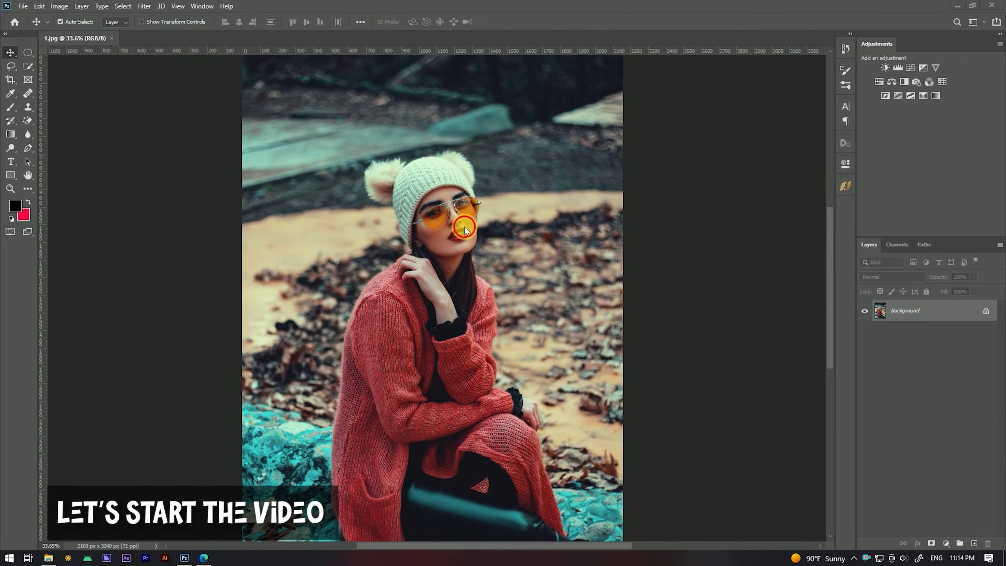
pyautogui.scroll(-1, 494, 235)
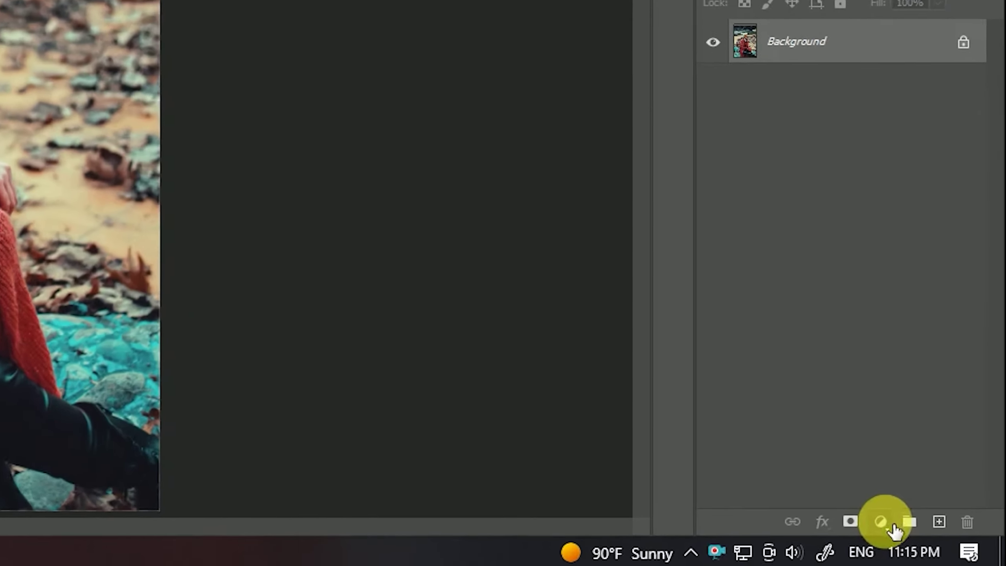
pyautogui.click(945, 543)
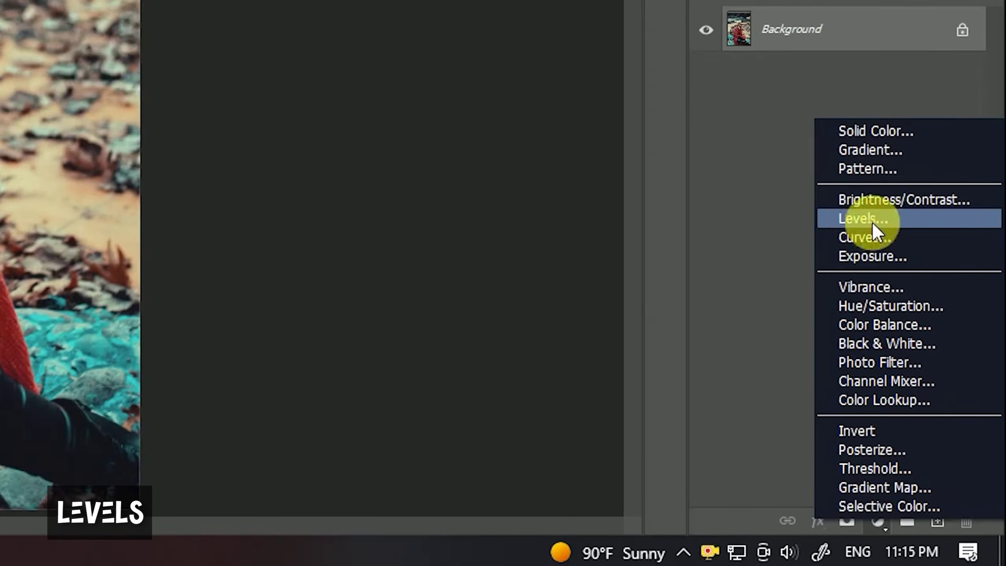
pyautogui.click(872, 223)
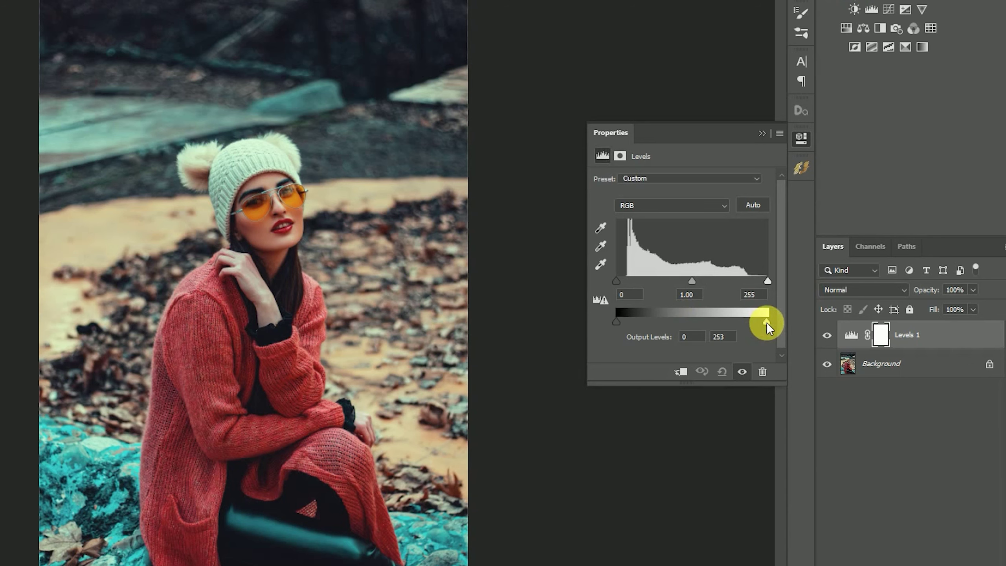
pyautogui.moveTo(767, 322); pyautogui.dragTo(690, 322)
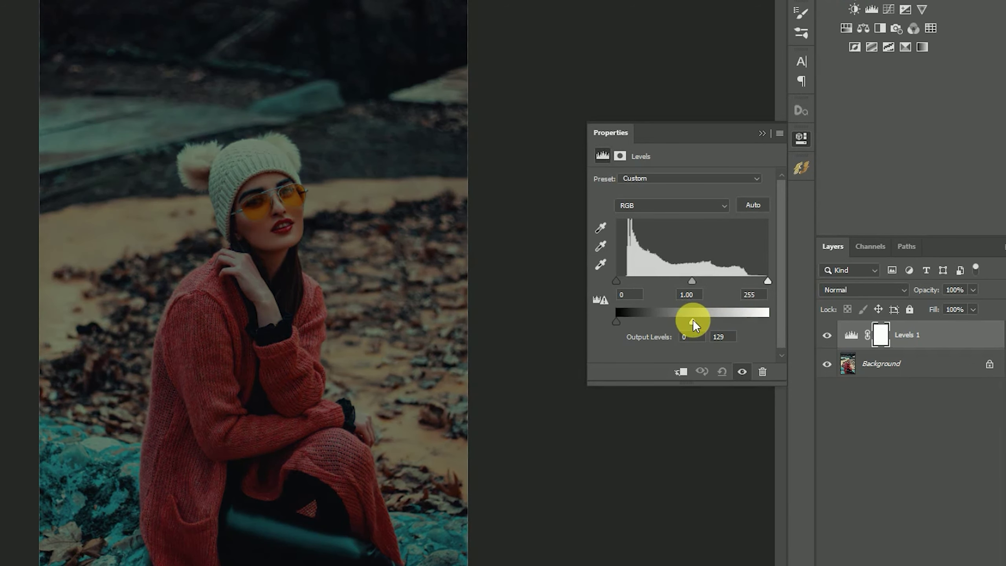
pyautogui.moveTo(691, 321); pyautogui.dragTo(696, 321)
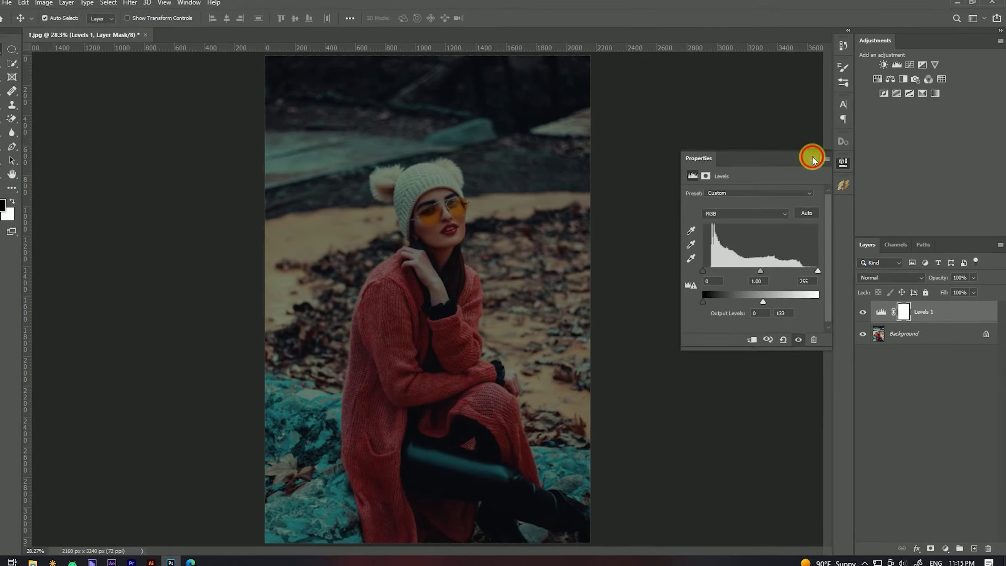
pyautogui.click(812, 158)
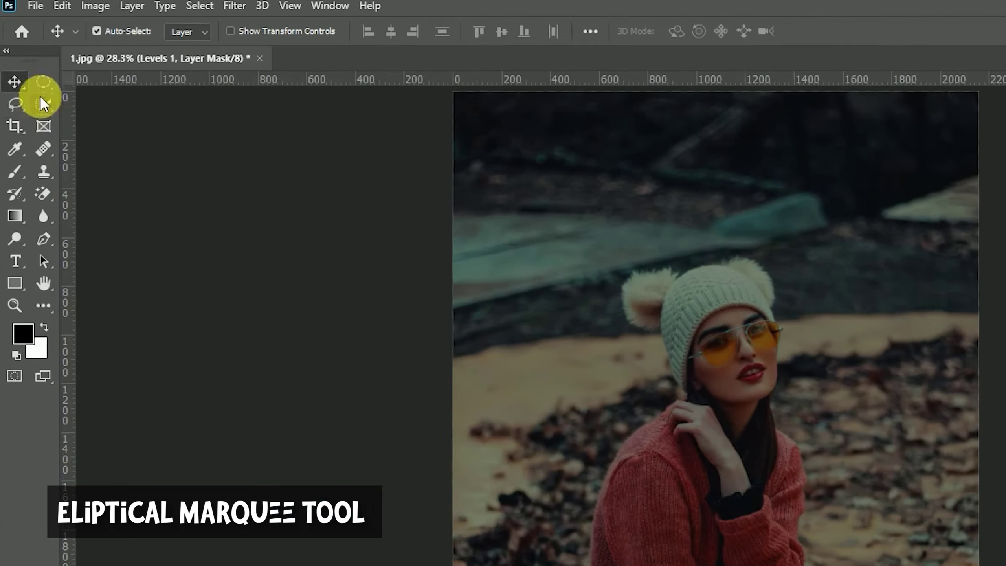
# Draw an elliptical marquee circle around the woman's head and shoulders
pyautogui.rightClick(28, 52)
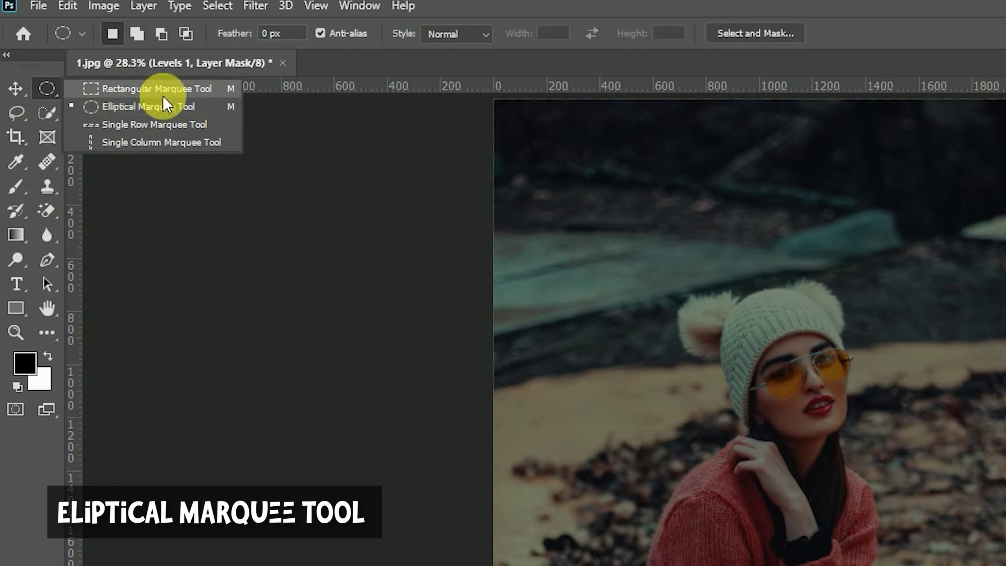
pyautogui.click(119, 106)
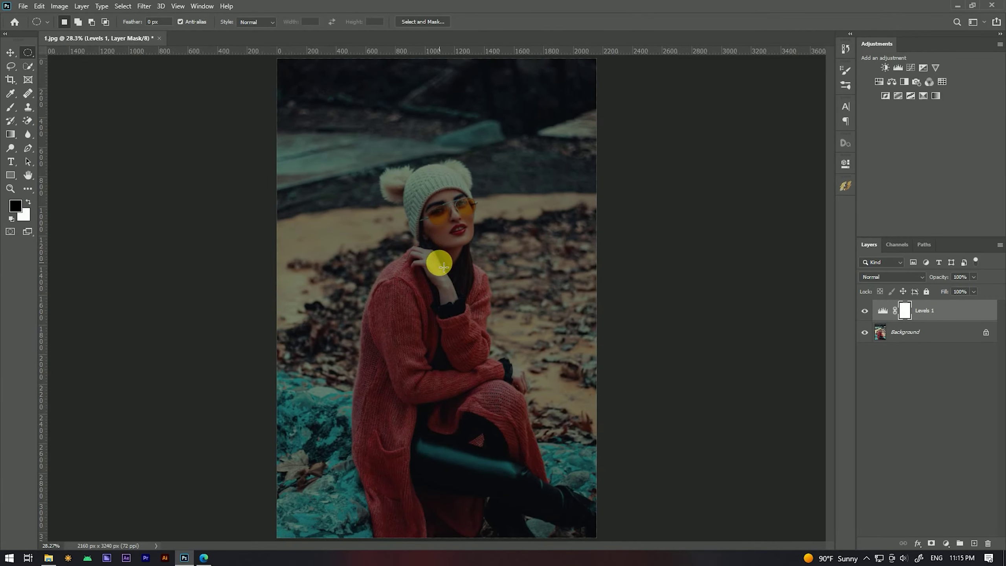
pyautogui.moveTo(444, 267); pyautogui.dragTo(534, 447)
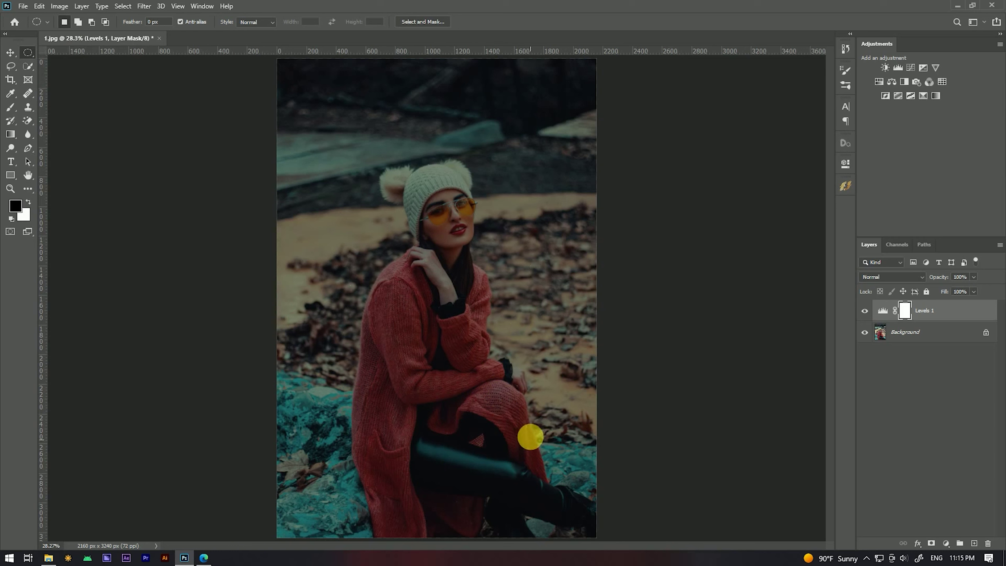
pyautogui.rightClick(529, 265)
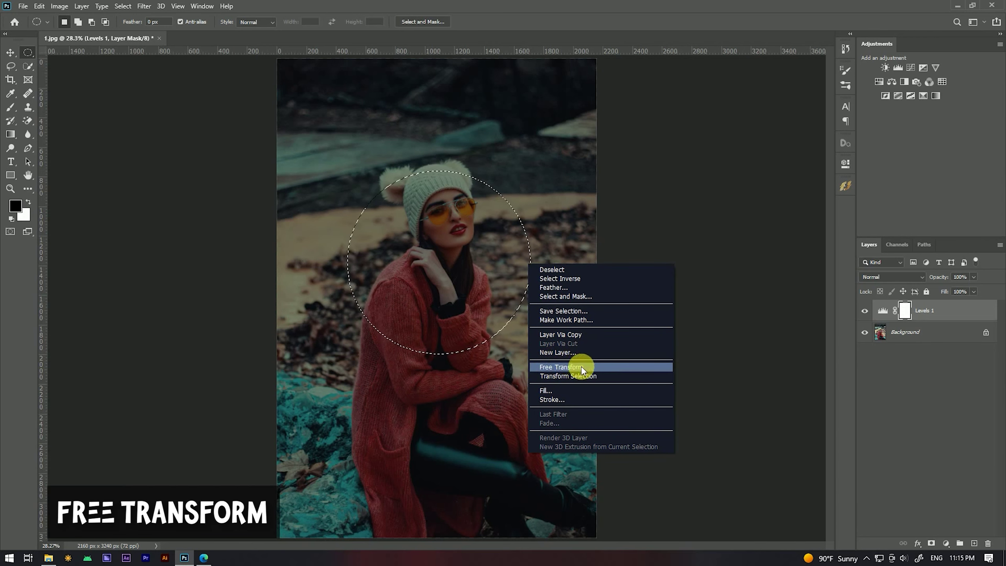
pyautogui.click(566, 367)
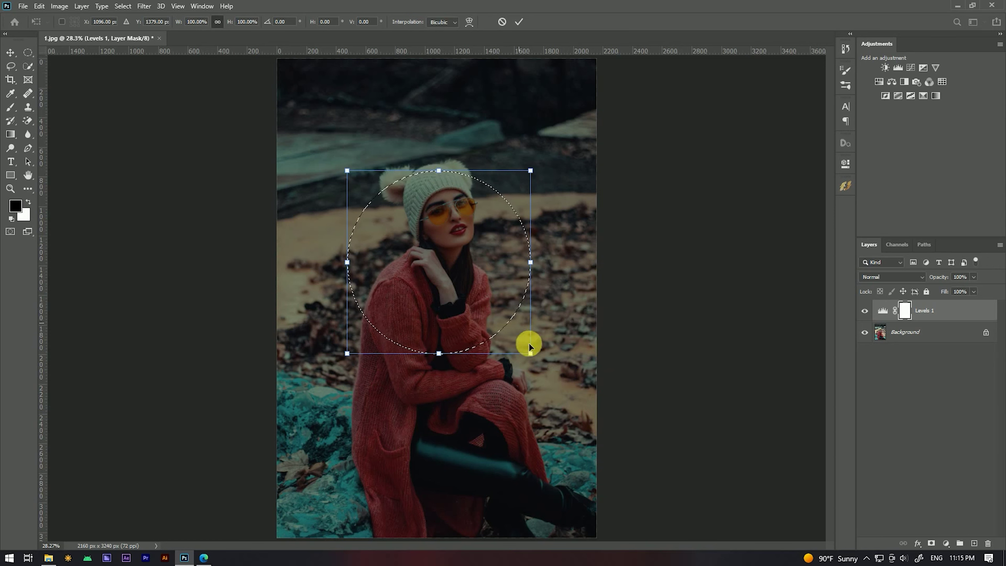
# Enlarge and recenter the circular selection over the woman's head and upper body
pyautogui.moveTo(534, 359); pyautogui.dragTo(566, 385)
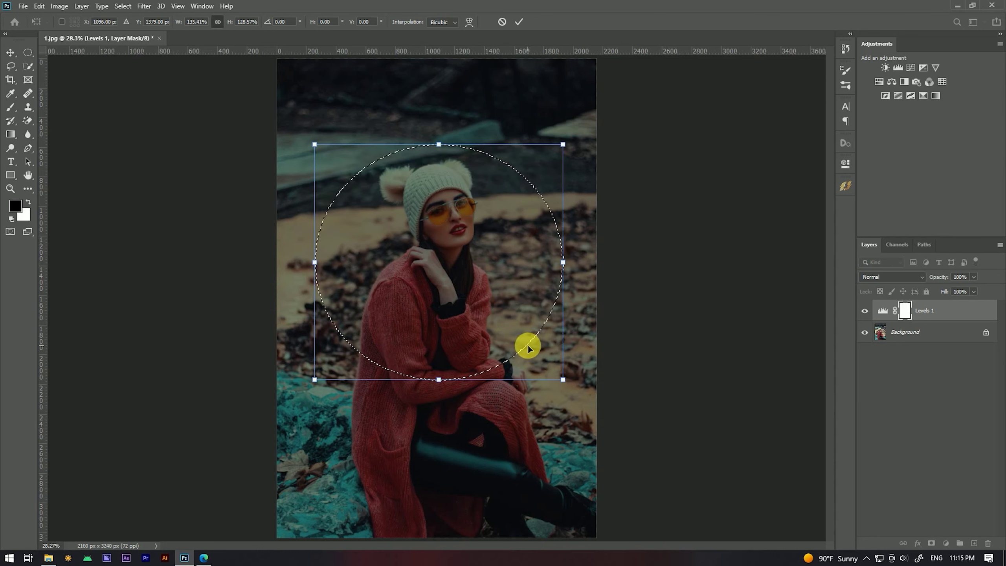
pyautogui.click(509, 362)
pyautogui.moveTo(509, 362); pyautogui.dragTo(510, 338)
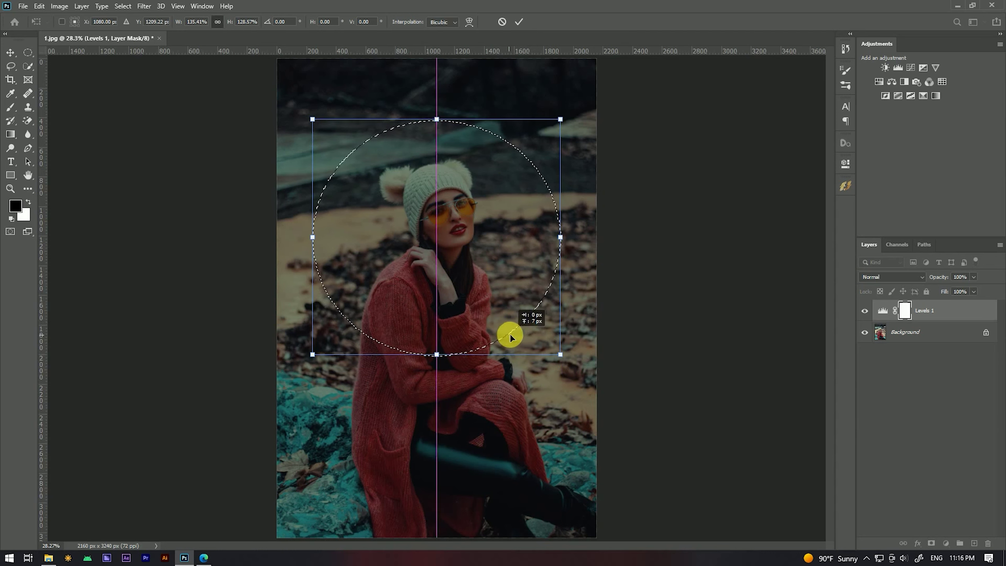
pyautogui.moveTo(510, 338); pyautogui.dragTo(516, 335)
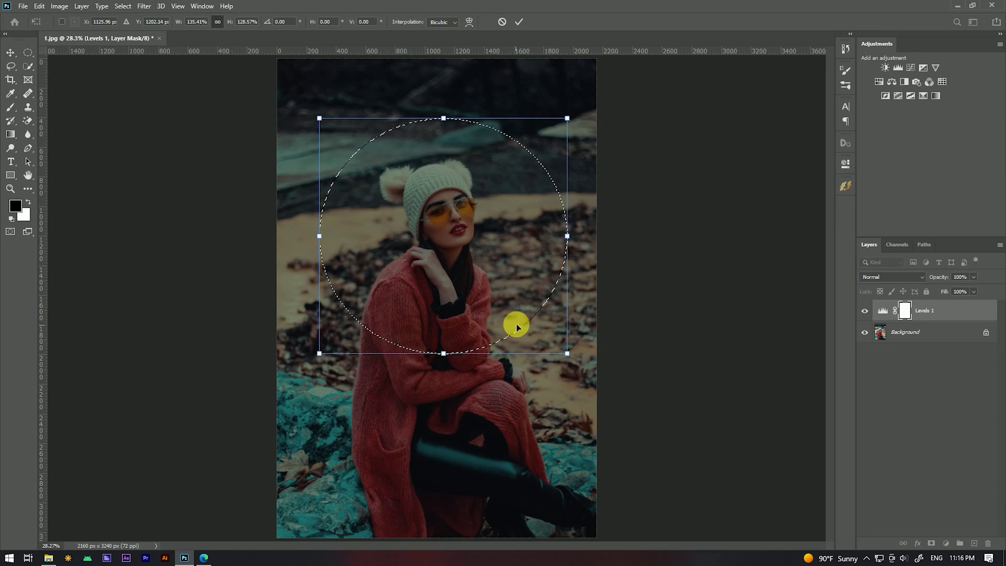
pyautogui.moveTo(567, 236); pyautogui.dragTo(562, 237)
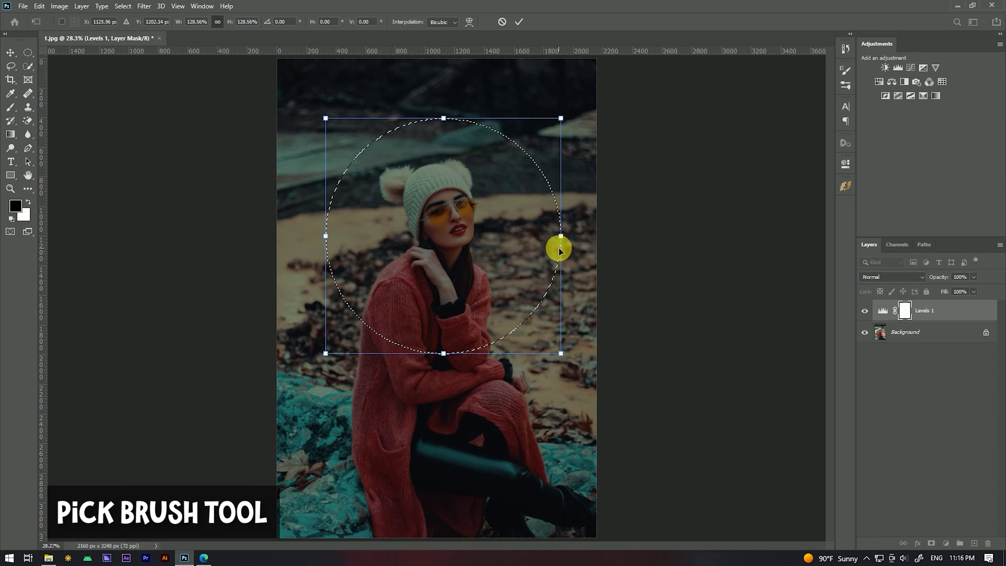
pyautogui.click(8, 109)
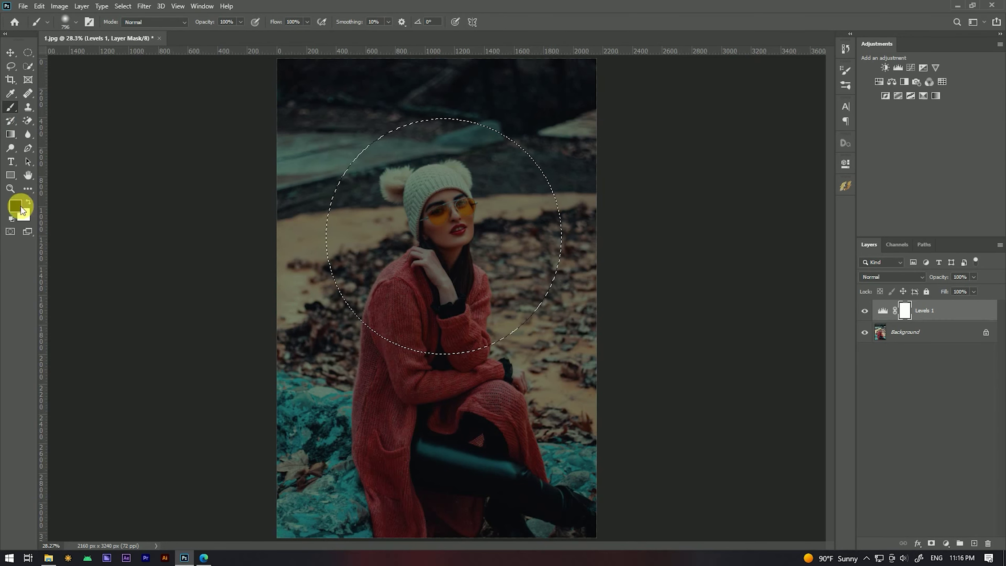
# Paint black (000000) on the Levels mask inside the circle to restore the face's brightness
pyautogui.press('i')
pyautogui.click(15, 206)
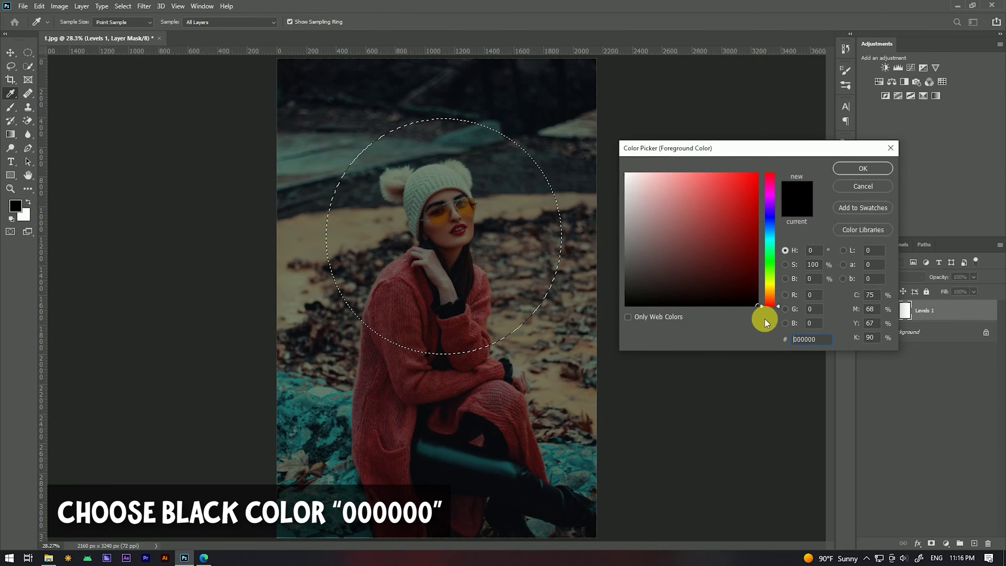
pyautogui.click(862, 168)
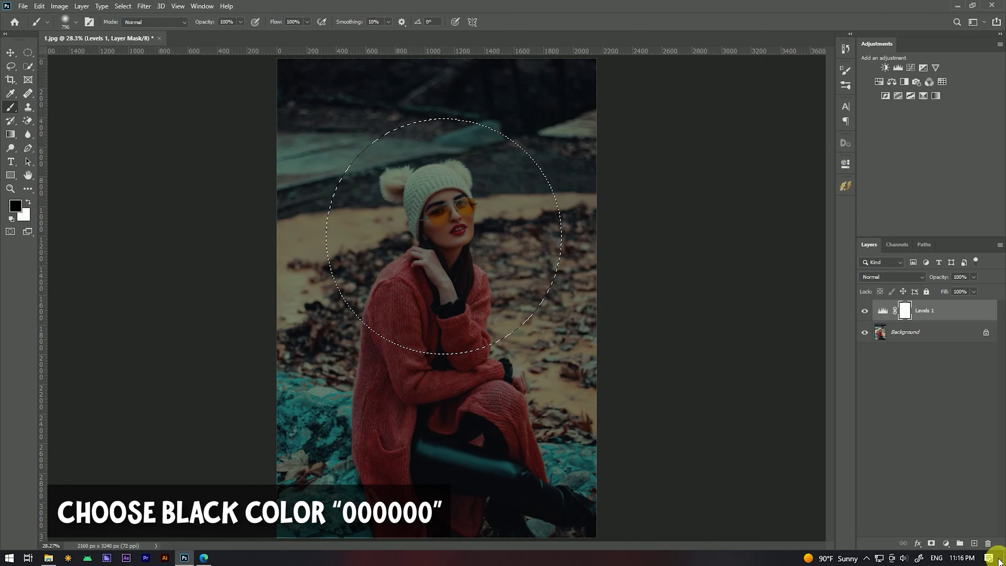
pyautogui.moveTo(535, 231)
pyautogui.mouseDown()
pyautogui.moveTo(593, 260)
pyautogui.moveTo(463, 389)
pyautogui.moveTo(607, 344)
pyautogui.moveTo(448, 289)
pyautogui.moveTo(595, 276)
pyautogui.mouseUp()
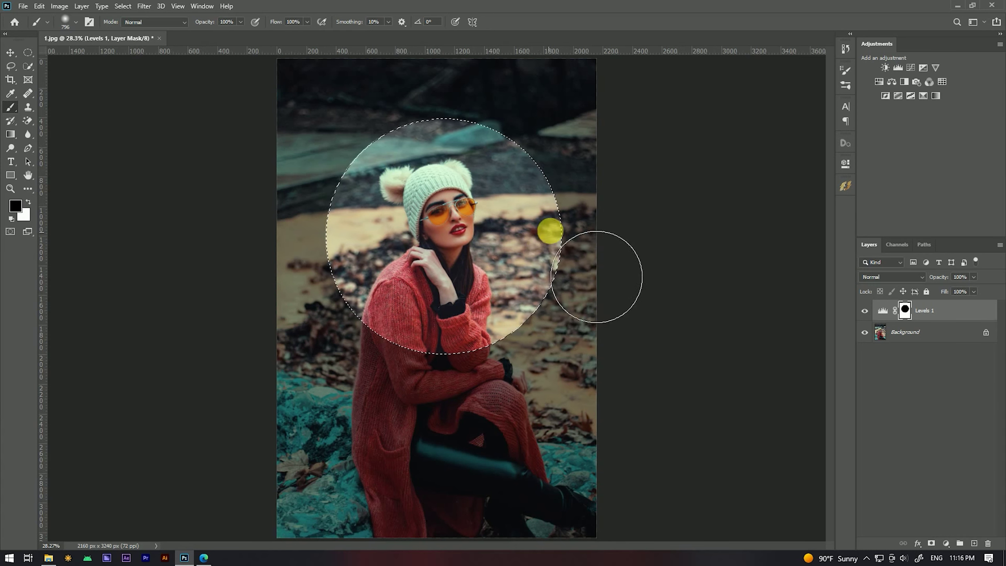
pyautogui.click(27, 52)
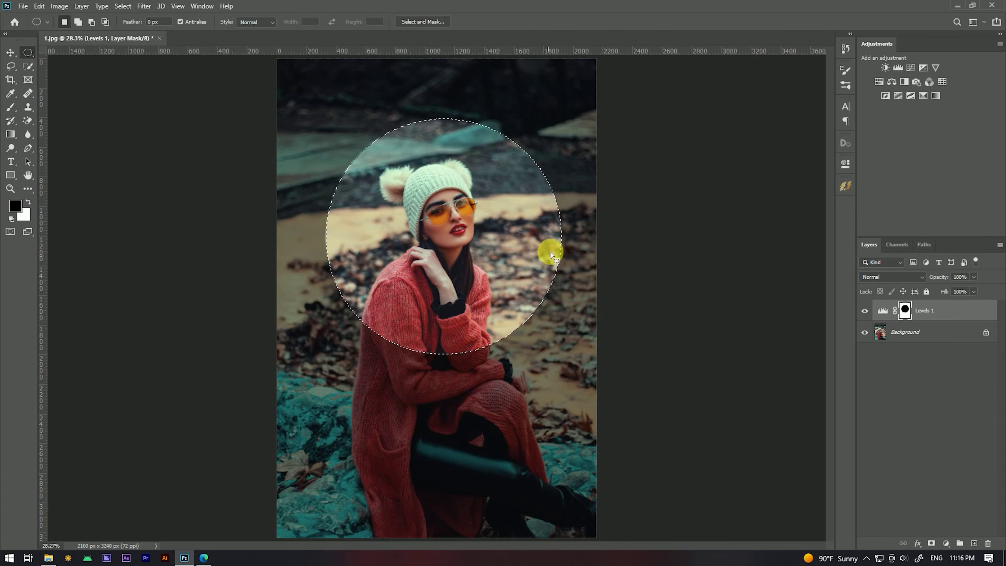
pyautogui.rightClick(561, 232)
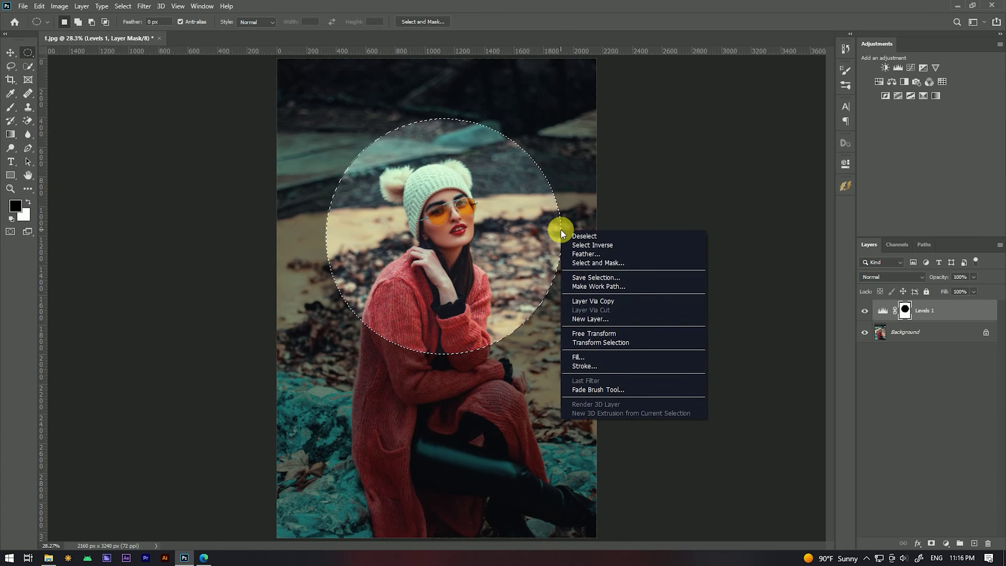
# Feather the Levels layer mask to 222.2 px
pyautogui.click(845, 166)
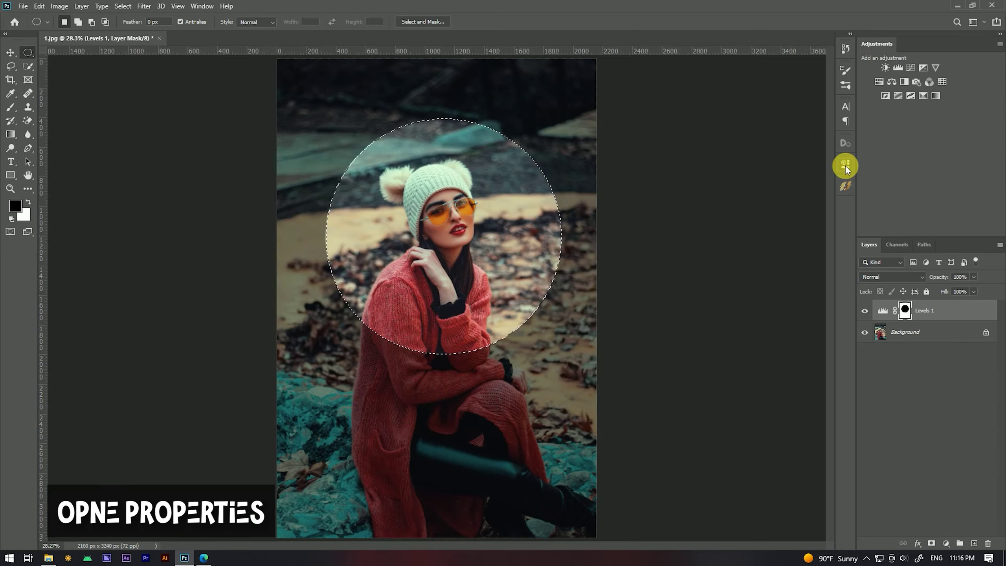
pyautogui.click(845, 165)
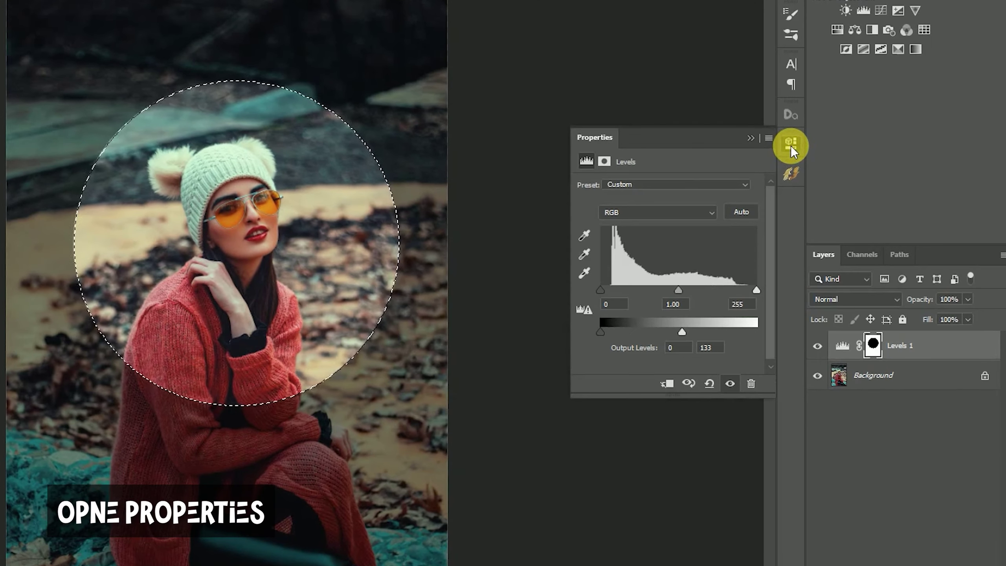
pyautogui.click(604, 161)
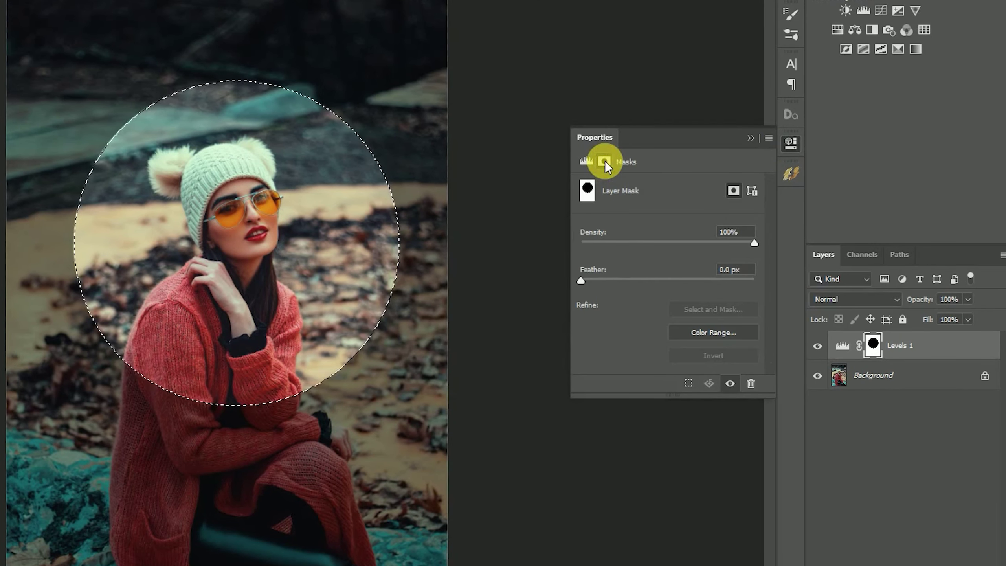
pyautogui.moveTo(582, 280); pyautogui.dragTo(699, 276)
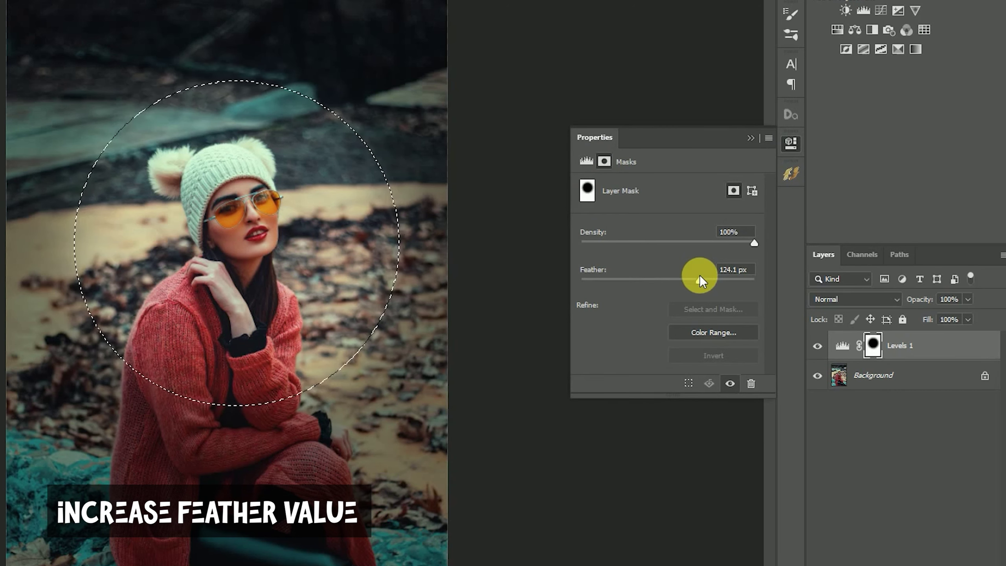
pyautogui.moveTo(704, 278); pyautogui.dragTo(723, 278)
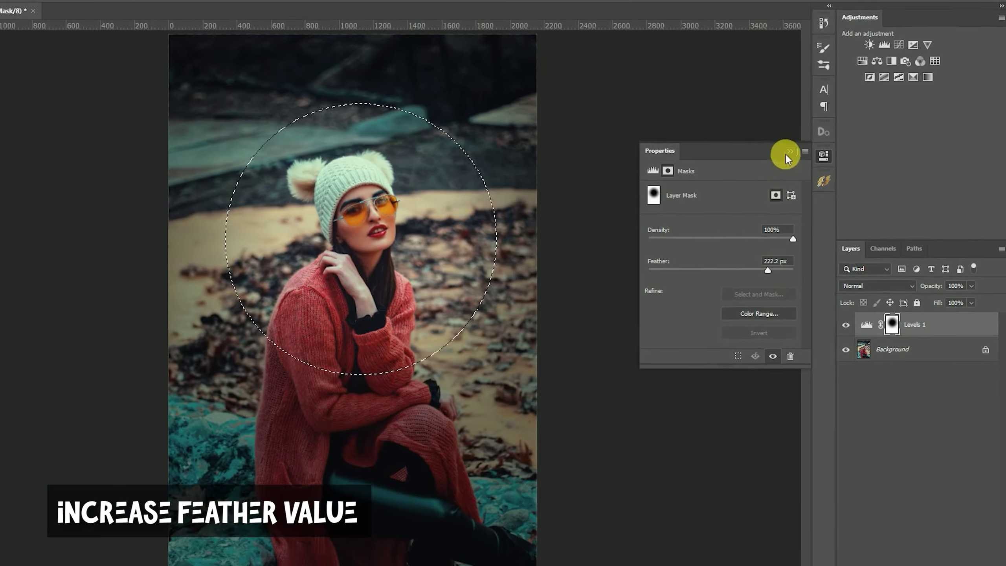
pyautogui.click(816, 160)
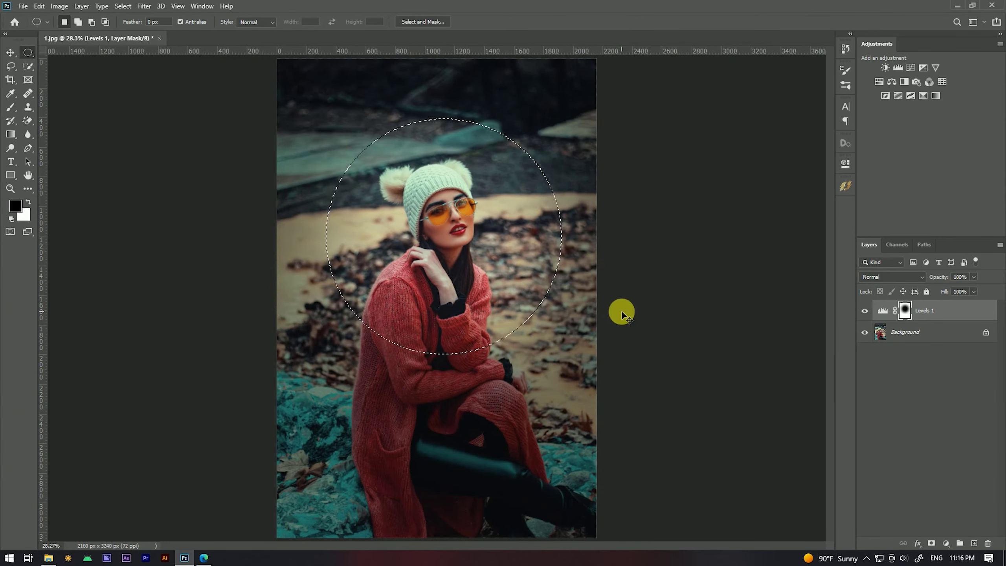
# Deselect, then hide and show Levels 1 to compare the spotlight effect
pyautogui.click(580, 305)
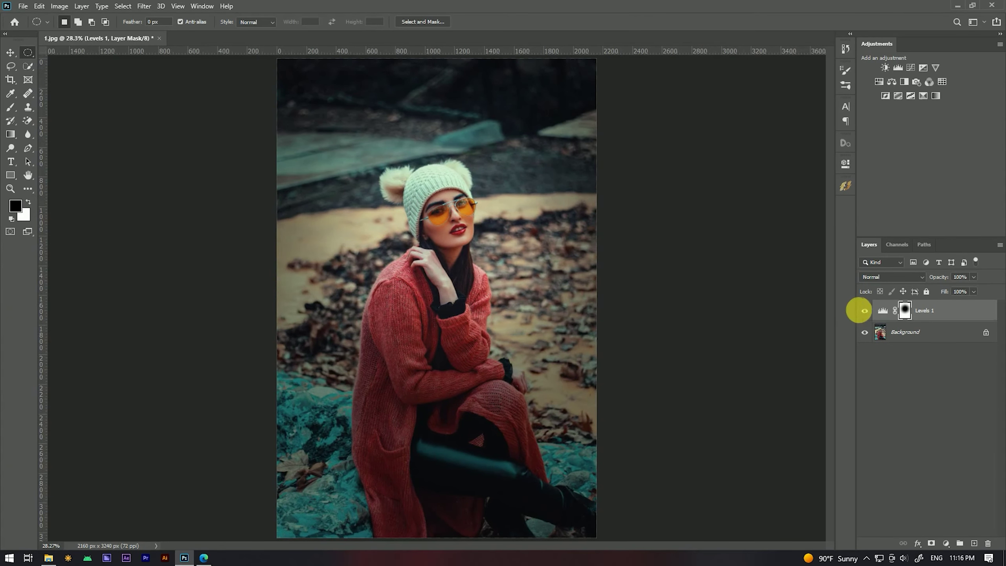
pyautogui.click(865, 311)
pyautogui.click(865, 311)
pyautogui.click(864, 311)
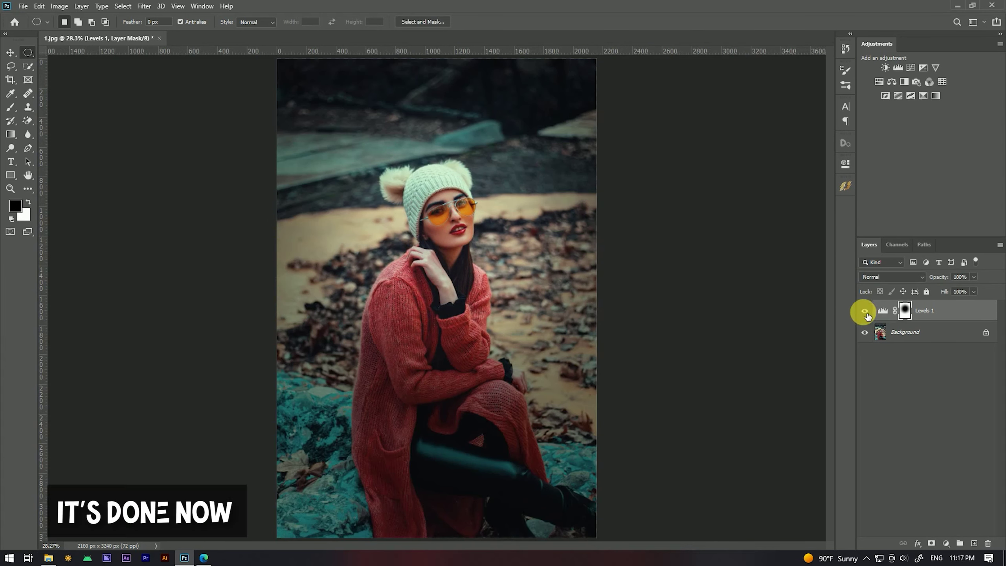
pyautogui.click(864, 310)
pyautogui.scroll(-2, 462, 308)
pyautogui.scroll(2, 461, 308)
pyautogui.scroll(2, 467, 254)
pyautogui.scroll(-2, 466, 197)
pyautogui.scroll(-1, 467, 218)
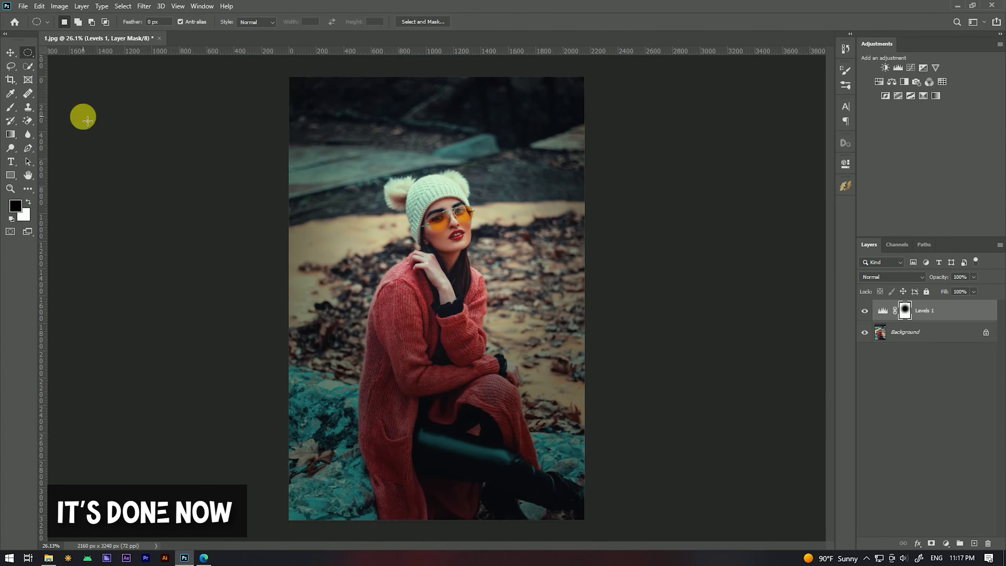
pyautogui.click(11, 52)
pyautogui.click(666, 236)
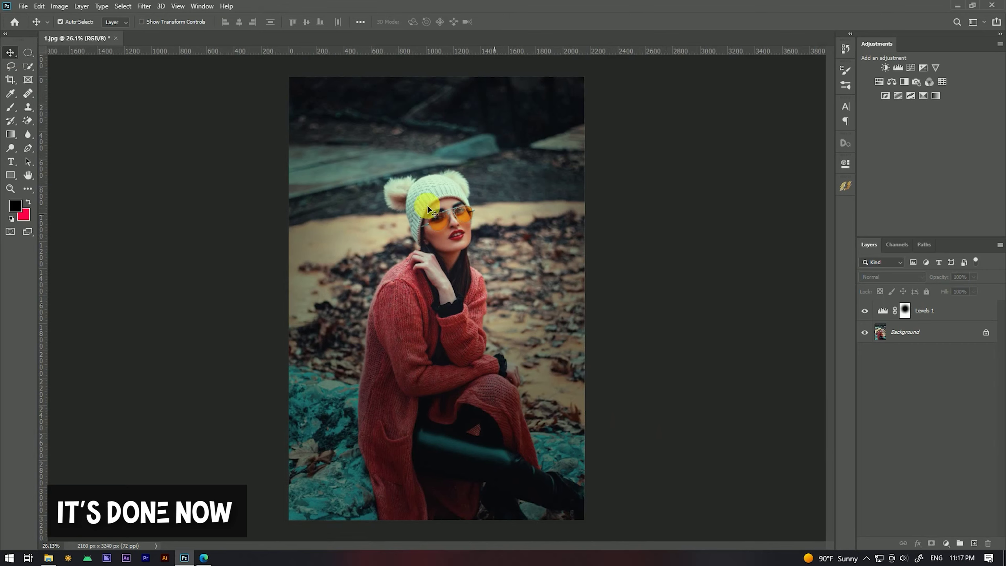
pyautogui.scroll(-1, 425, 238)
pyautogui.scroll(1, 425, 238)
pyautogui.scroll(1, 436, 209)
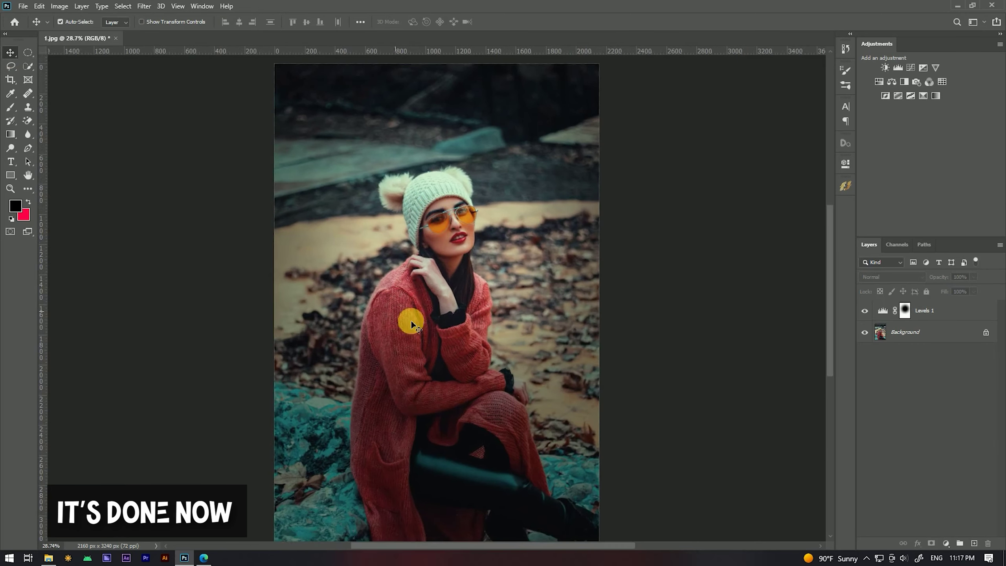
pyautogui.scroll(-2, 436, 282)
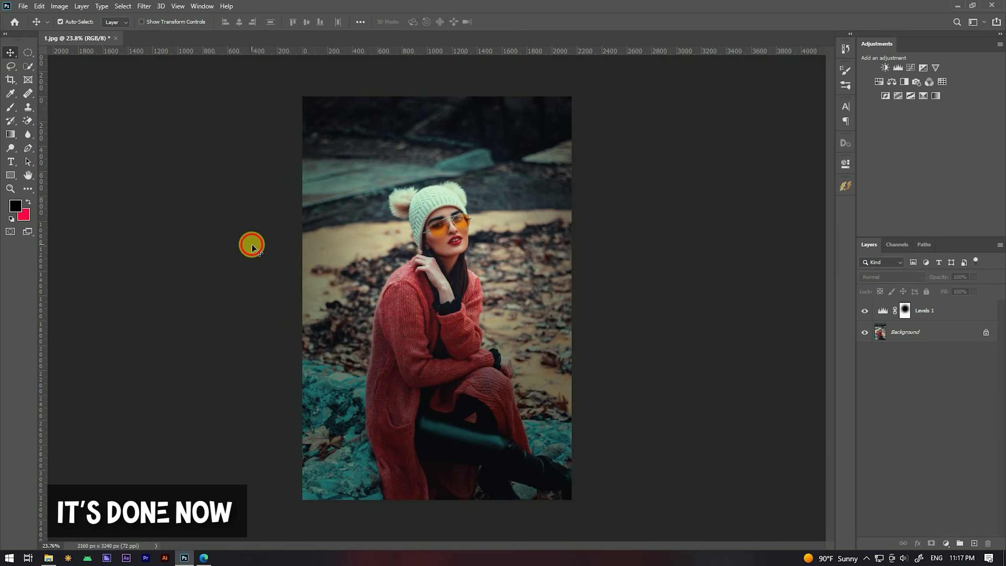
# Open 2.jpg and add a Levels layer with output highlights lowered to 117
pyautogui.click(48, 559)
pyautogui.moveTo(681, 94); pyautogui.dragTo(175, 33)
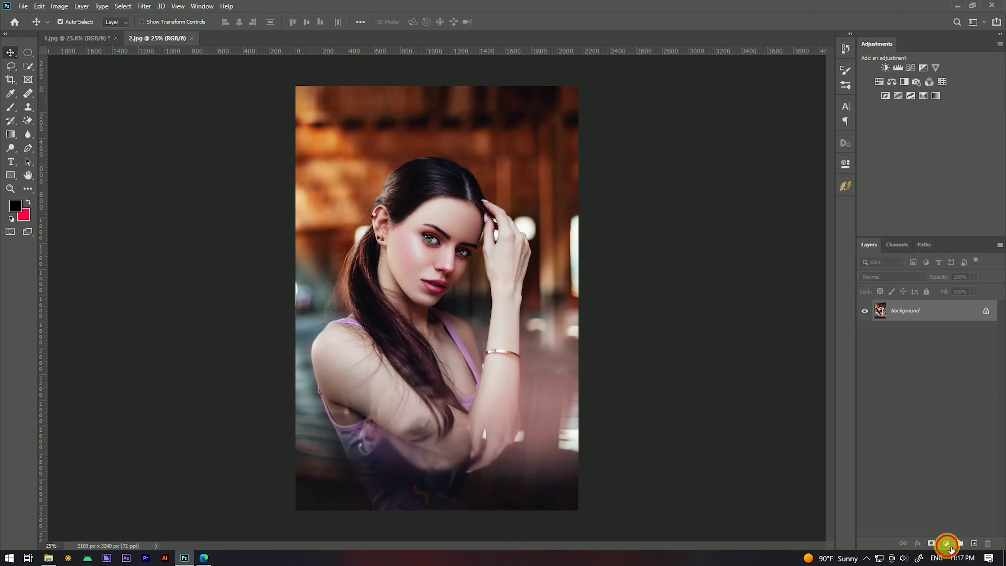
pyautogui.click(946, 543)
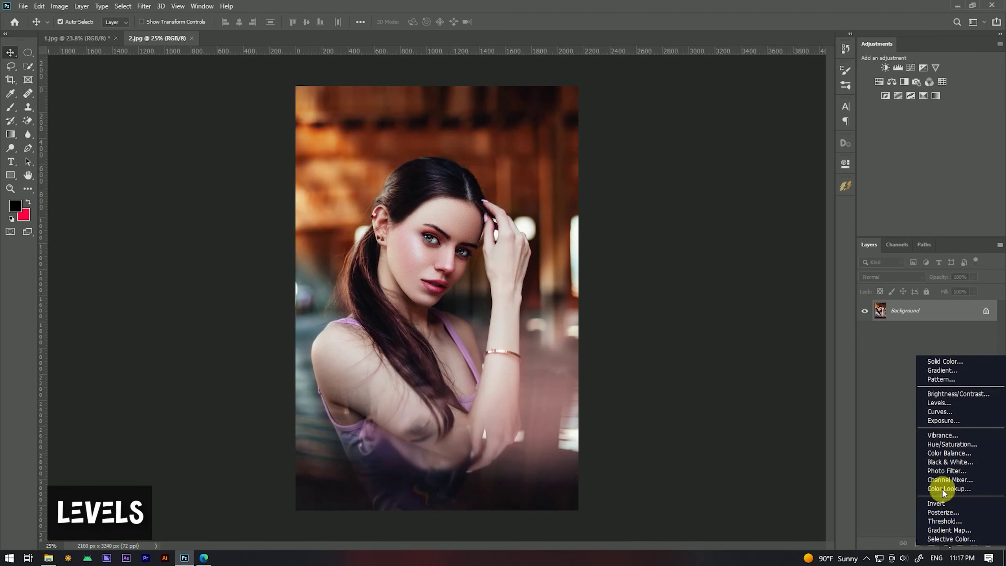
pyautogui.click(937, 404)
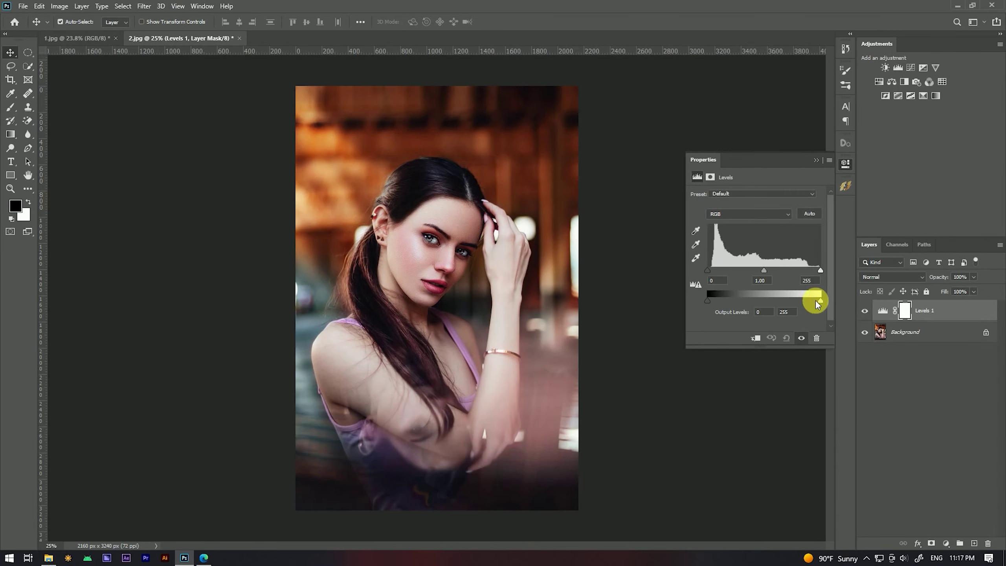
pyautogui.moveTo(818, 303); pyautogui.dragTo(759, 304)
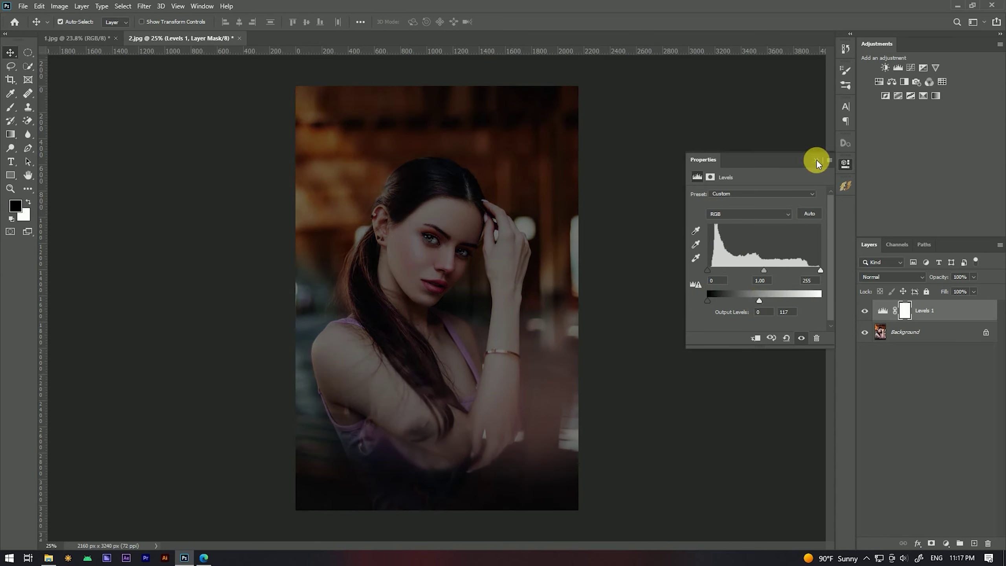
pyautogui.click(817, 161)
pyautogui.click(28, 52)
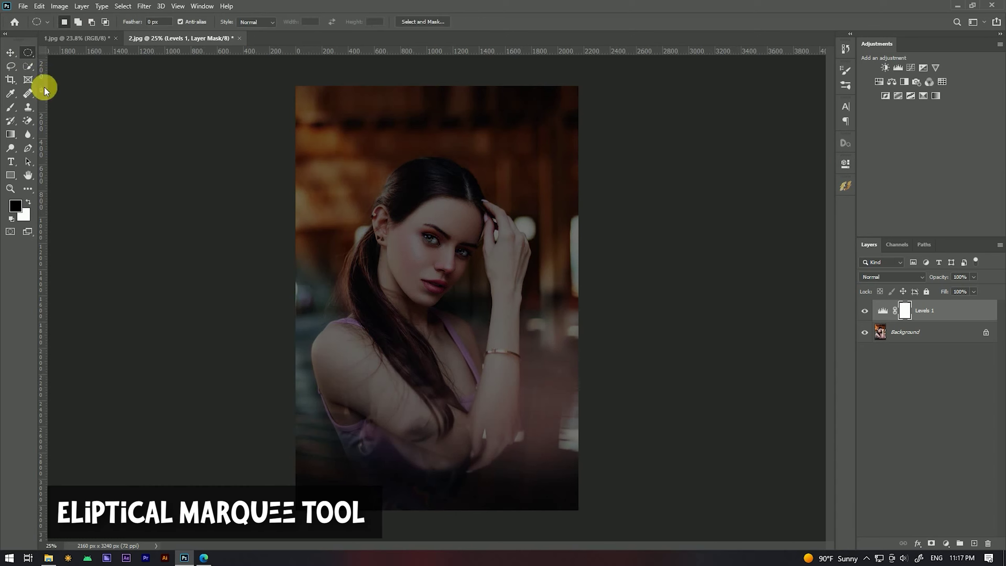
# Draw a circle around the face and free-transform it into a tall oval covering head and chest
pyautogui.moveTo(448, 250); pyautogui.dragTo(552, 384)
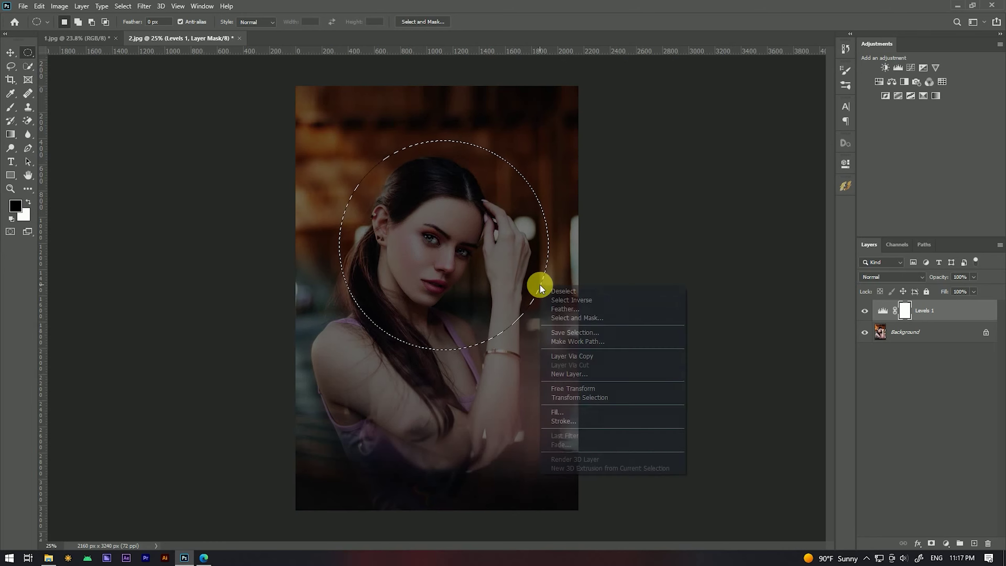
pyautogui.rightClick(540, 284)
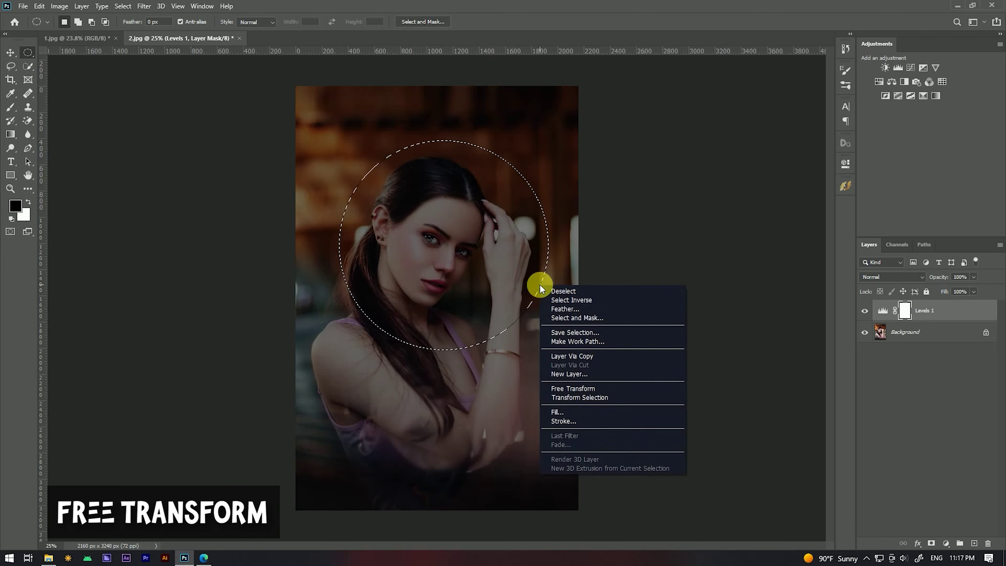
pyautogui.click(568, 387)
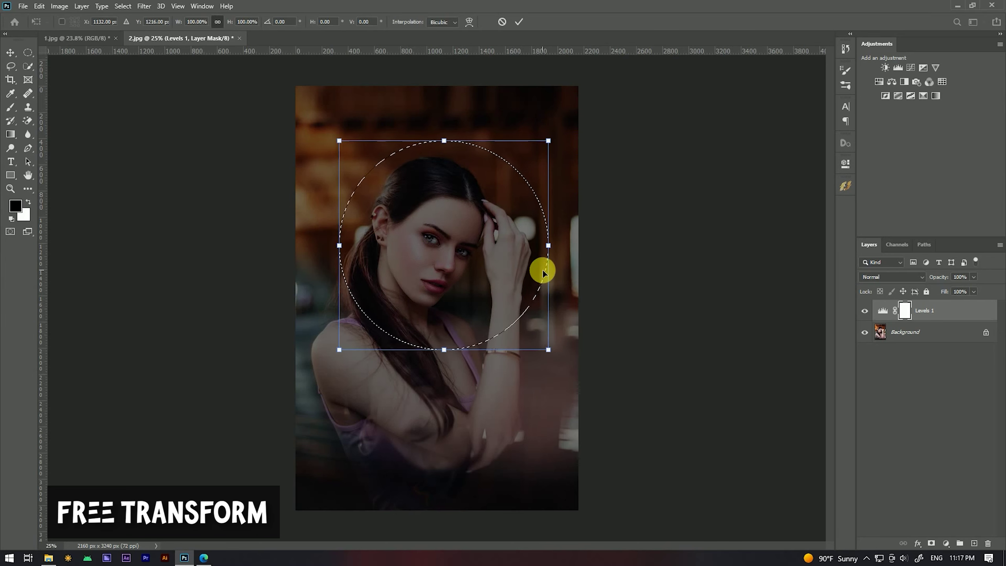
pyautogui.moveTo(543, 284); pyautogui.dragTo(538, 289)
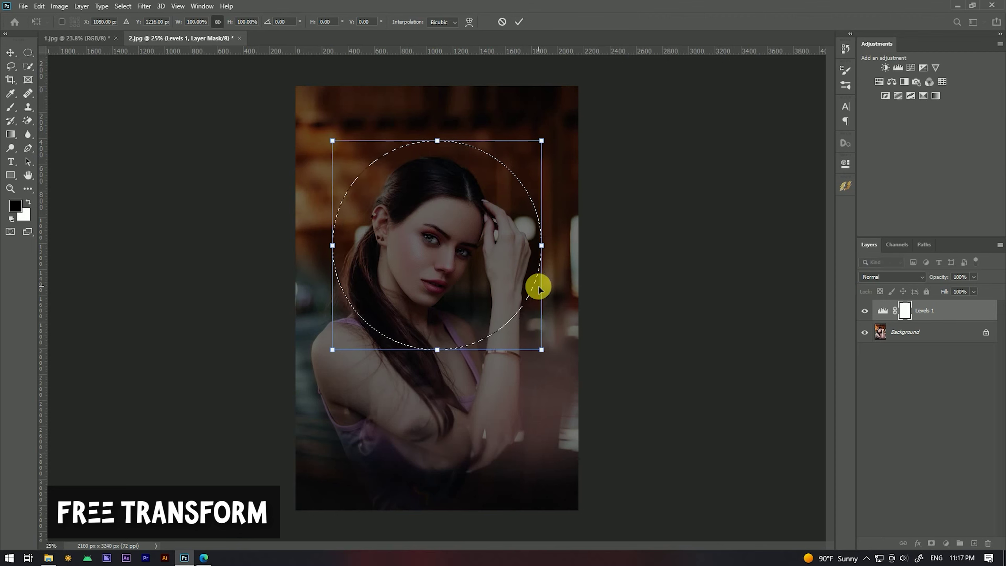
pyautogui.moveTo(438, 350); pyautogui.dragTo(437, 372)
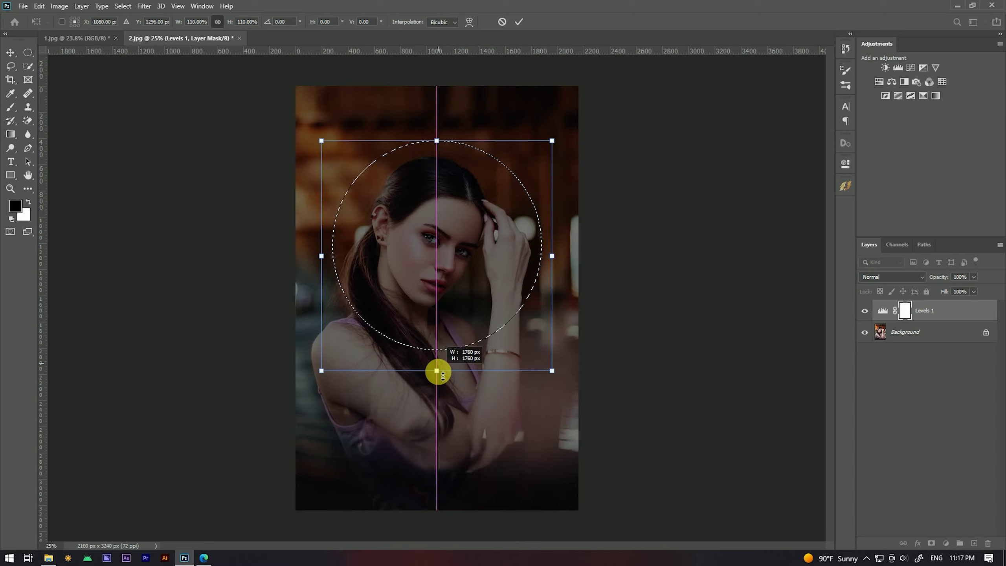
pyautogui.moveTo(442, 375); pyautogui.dragTo(444, 383)
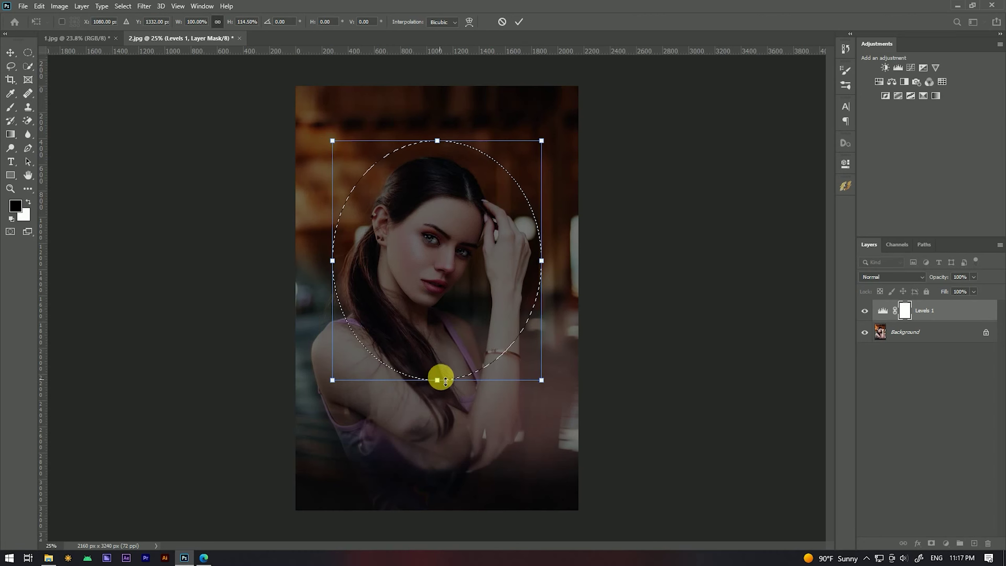
pyautogui.moveTo(437, 141); pyautogui.dragTo(437, 138)
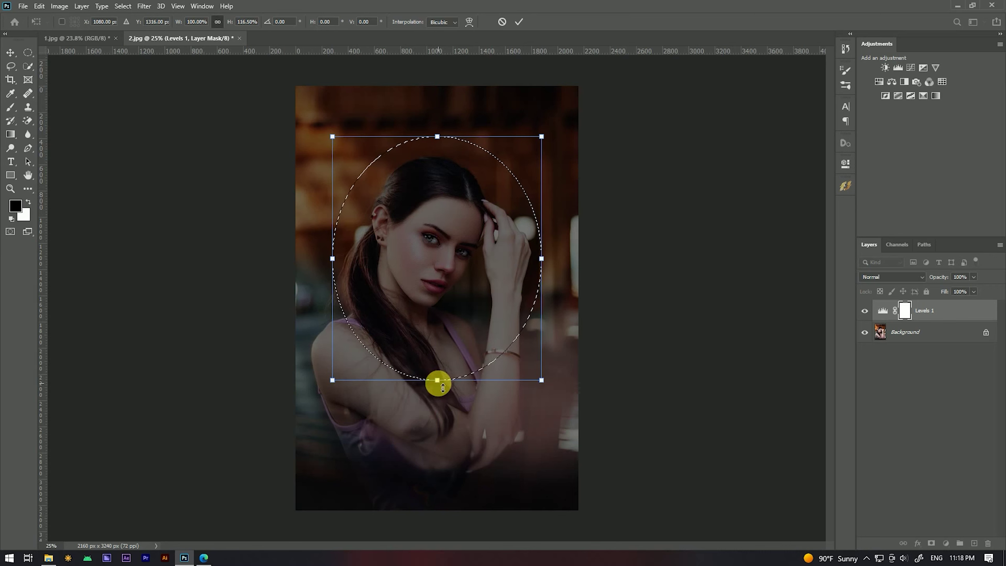
pyautogui.moveTo(437, 380); pyautogui.dragTo(437, 384)
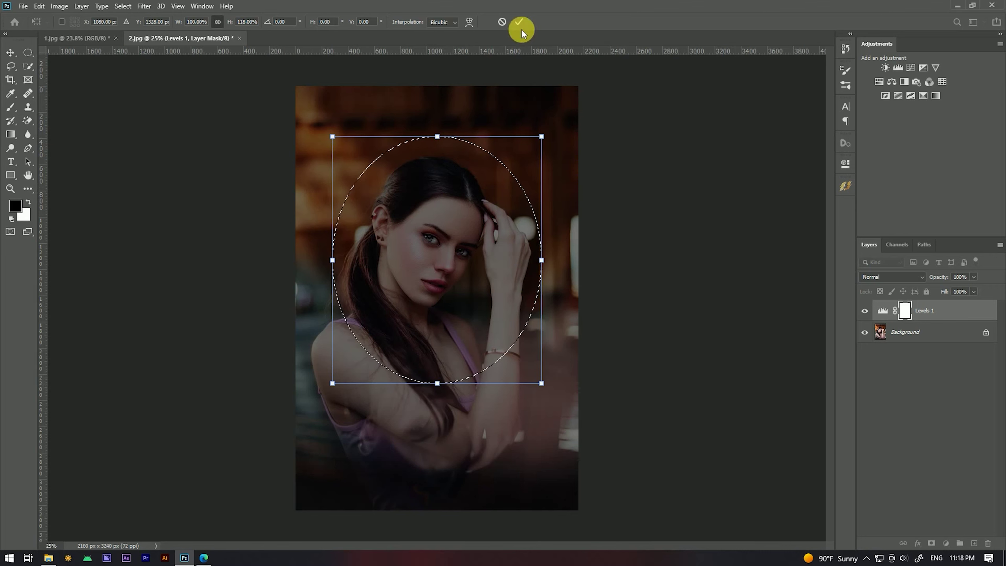
pyautogui.click(516, 23)
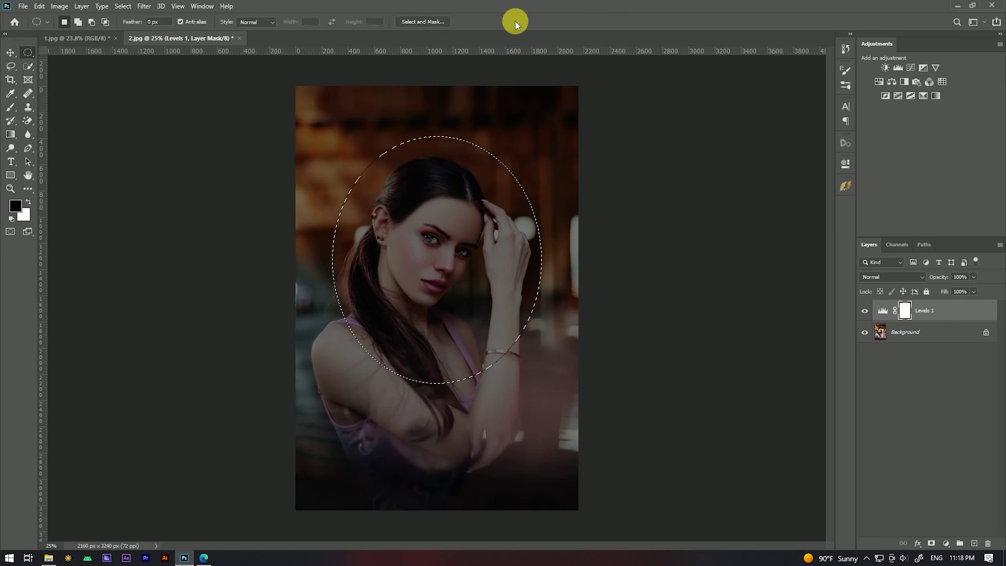
# Brush black onto the Levels mask inside the oval to brighten the face, hair and shoulders
pyautogui.click(10, 106)
pyautogui.moveTo(505, 277); pyautogui.dragTo(369, 263)
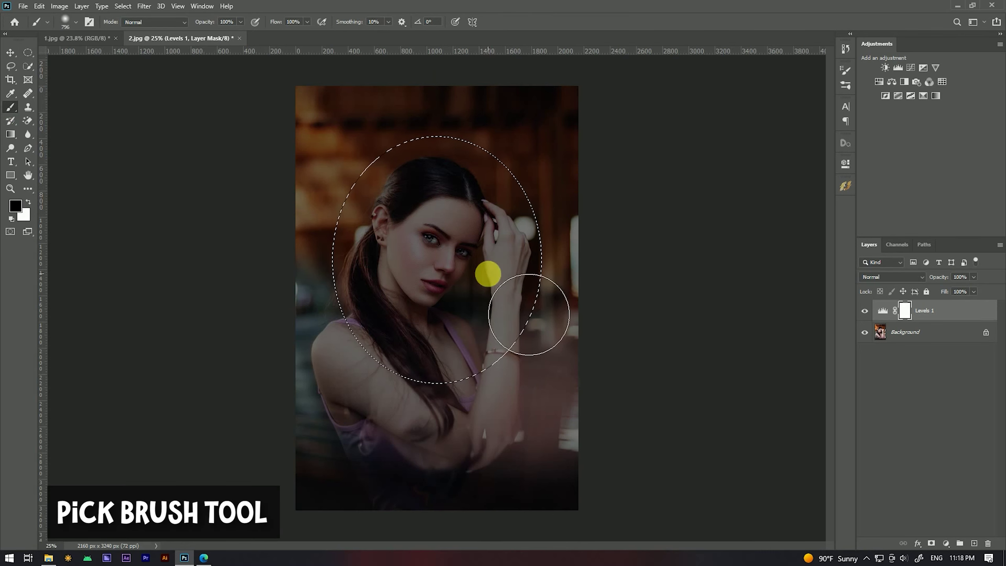
pyautogui.moveTo(410, 237)
pyautogui.mouseDown()
pyautogui.moveTo(351, 225)
pyautogui.moveTo(479, 450)
pyautogui.moveTo(438, 236)
pyautogui.moveTo(348, 258)
pyautogui.moveTo(424, 414)
pyautogui.mouseUp()
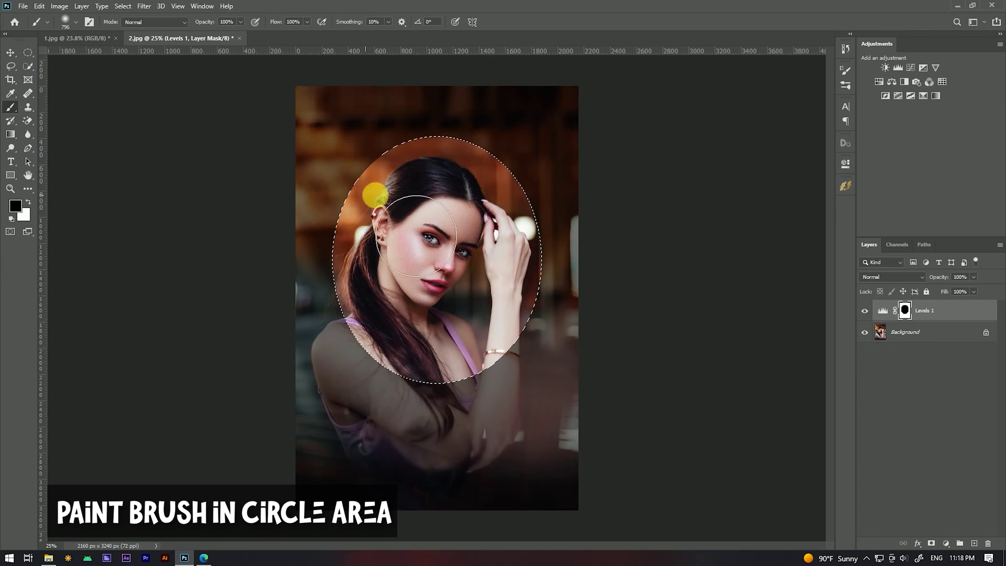
pyautogui.moveTo(435, 247); pyautogui.dragTo(404, 251)
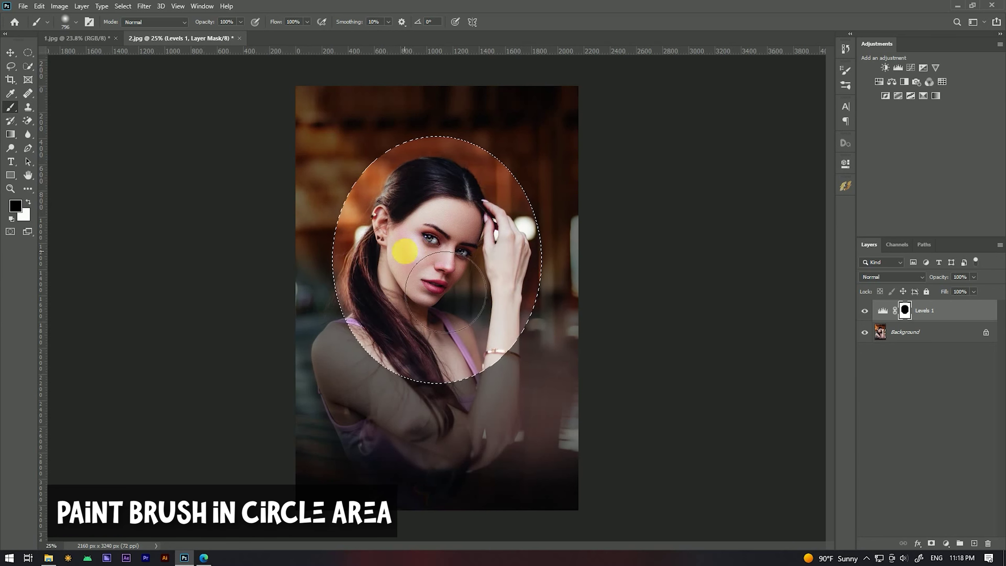
pyautogui.moveTo(512, 222)
pyautogui.mouseDown()
pyautogui.moveTo(386, 198)
pyautogui.moveTo(532, 420)
pyautogui.moveTo(503, 264)
pyautogui.moveTo(393, 224)
pyautogui.moveTo(370, 202)
pyautogui.moveTo(287, 315)
pyautogui.moveTo(630, 540)
pyautogui.moveTo(399, 224)
pyautogui.moveTo(351, 224)
pyautogui.mouseUp()
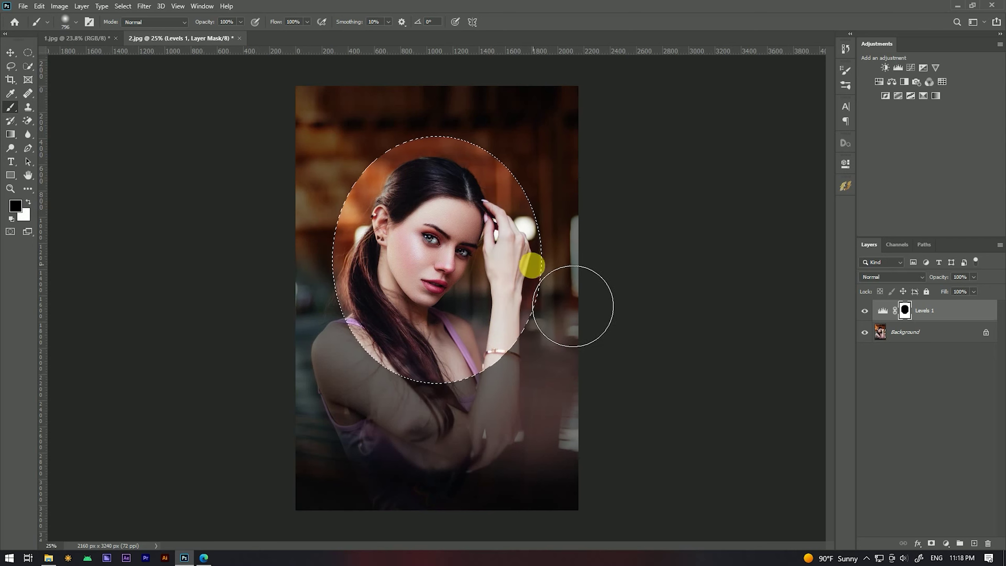
pyautogui.click(10, 52)
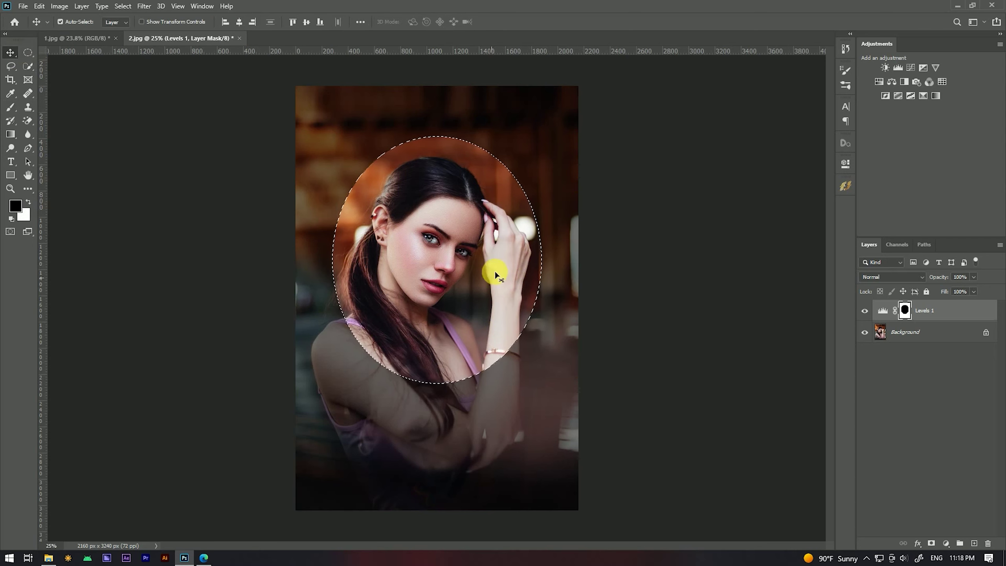
pyautogui.click(29, 53)
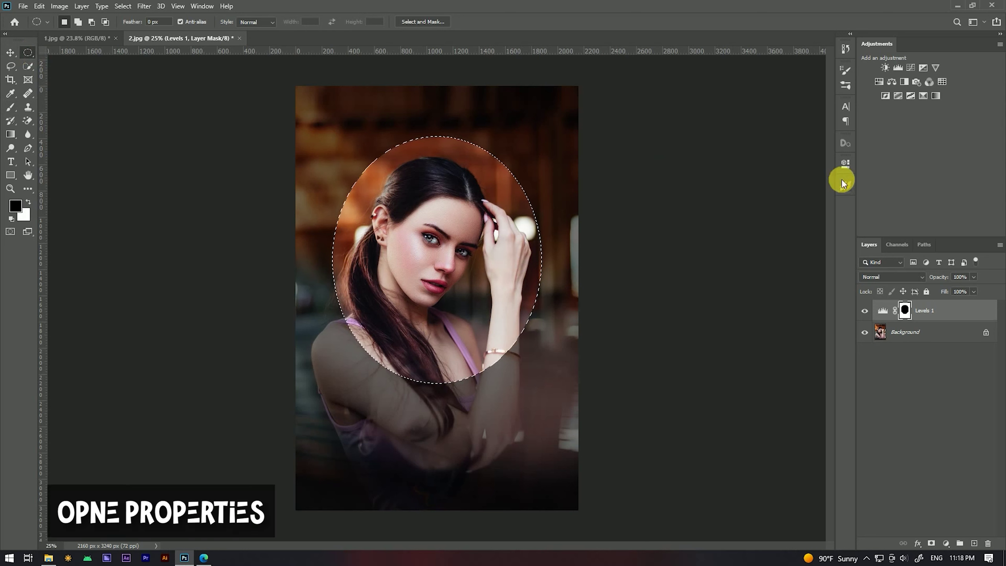
# Feather the second portrait's Levels mask to about 115 px and toggle it to compare
pyautogui.click(845, 163)
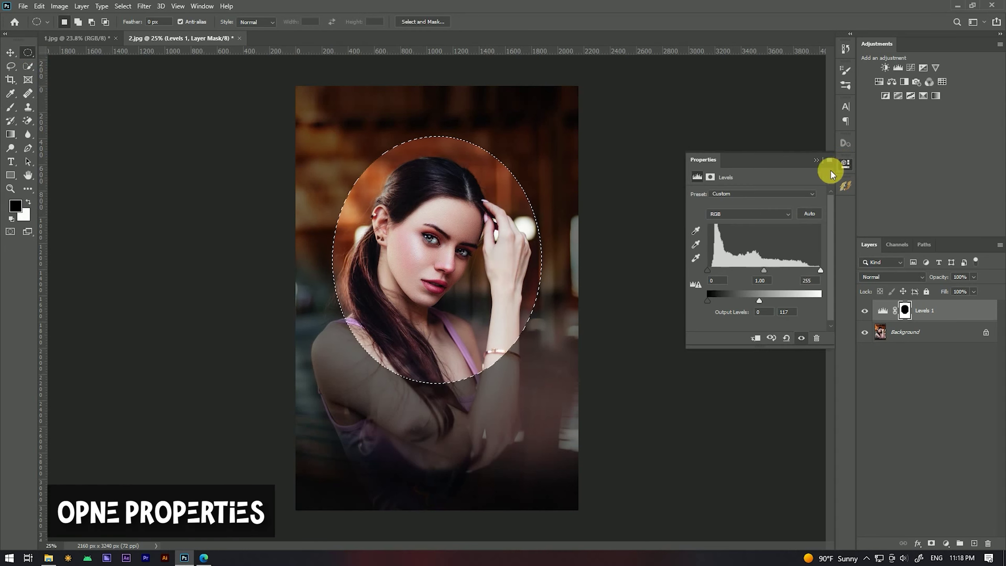
pyautogui.click(710, 177)
pyautogui.moveTo(695, 263); pyautogui.dragTo(773, 261)
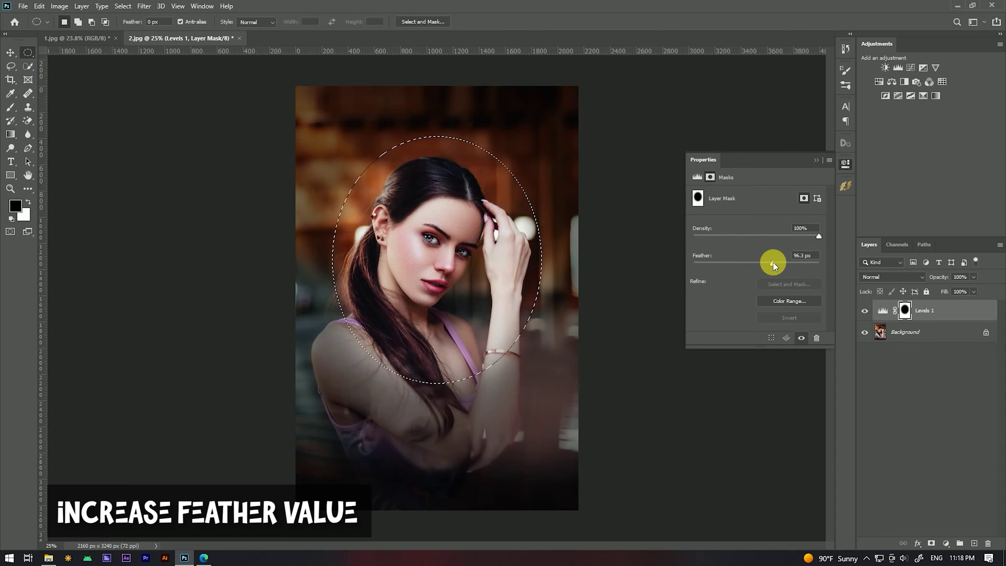
pyautogui.click(816, 160)
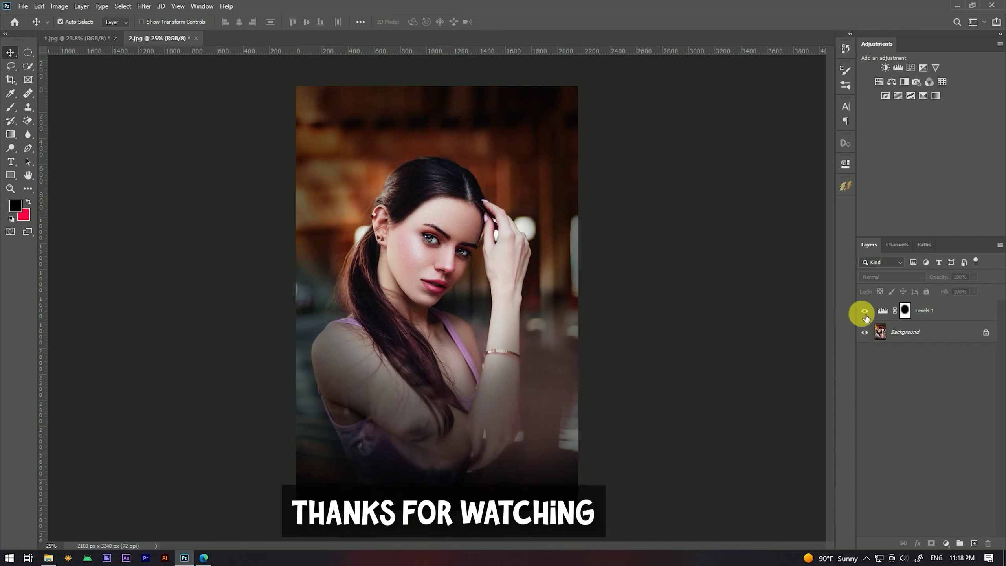
pyautogui.click(866, 317)
pyautogui.click(866, 312)
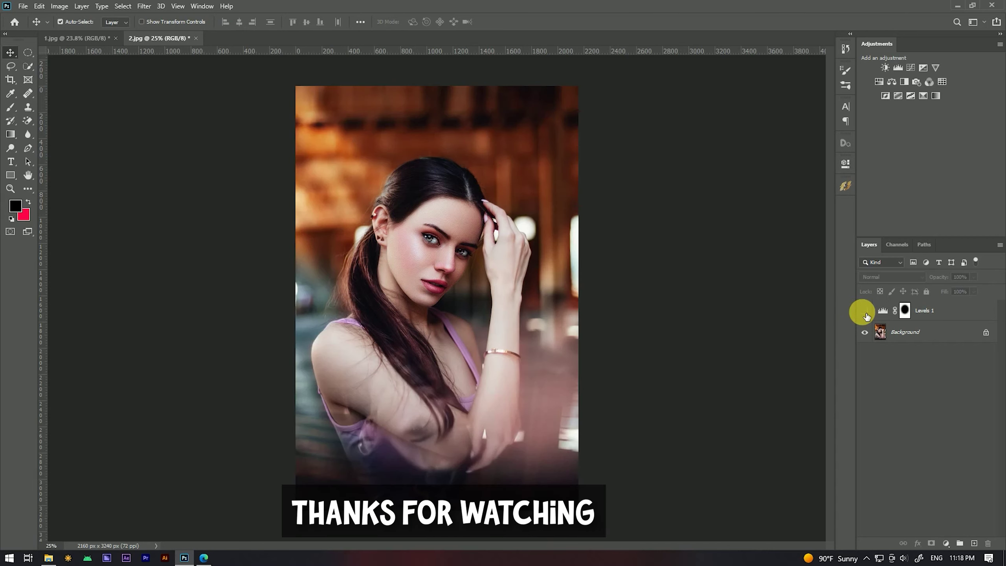
pyautogui.click(865, 313)
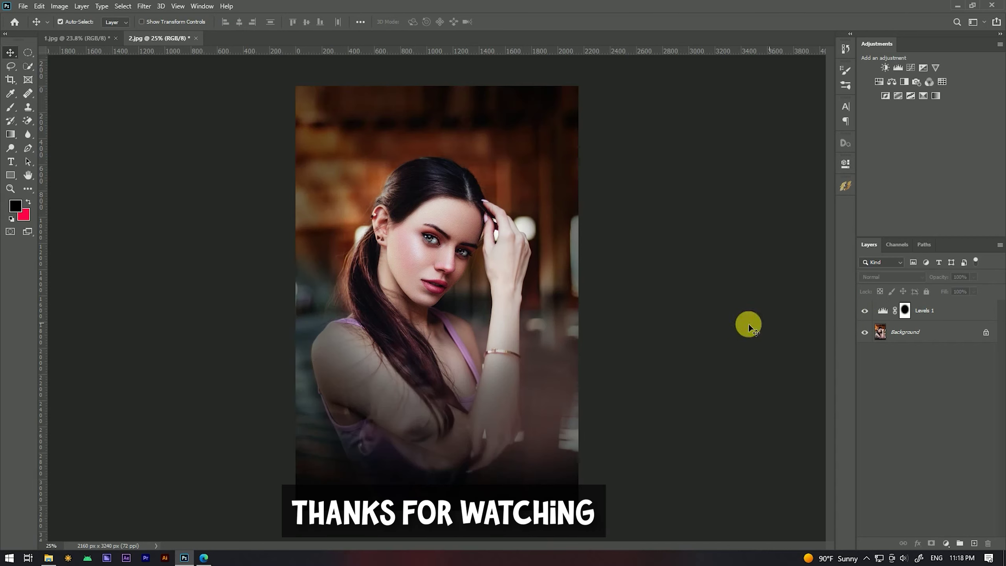